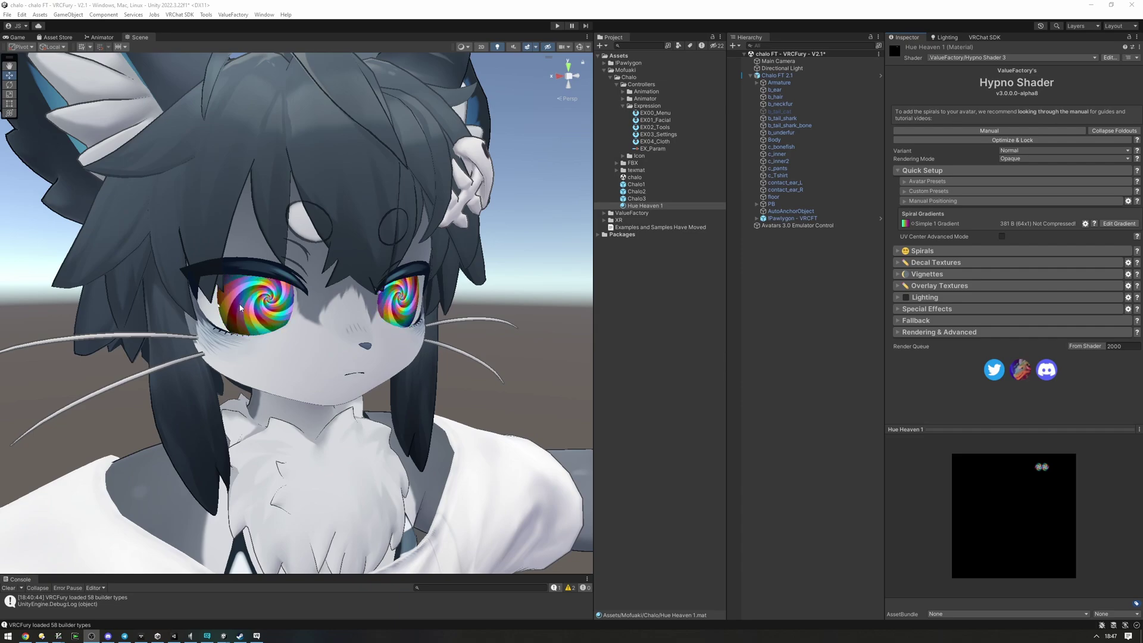
Step: Test the Body mesh's HideHypno blendshape by raising it to 100 and bringing it back down to 0
alt+drag(241, 307, 322, 289)
click(774, 139)
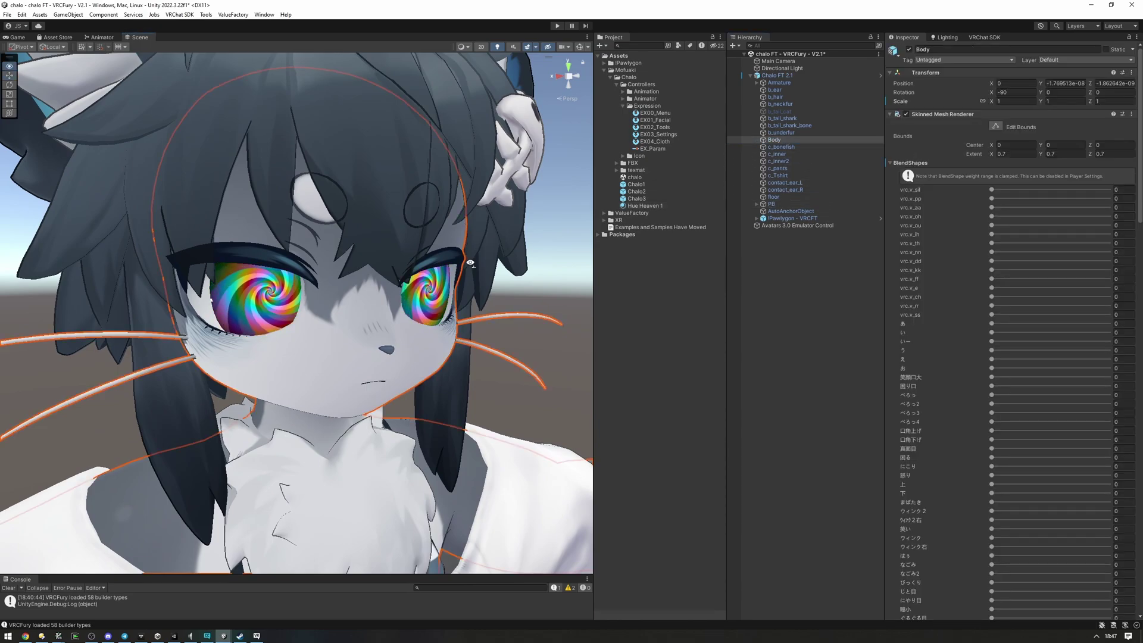
right_drag(470, 262, 483, 257)
scroll(479, 261, down, 4)
scroll(1007, 341, down, 11)
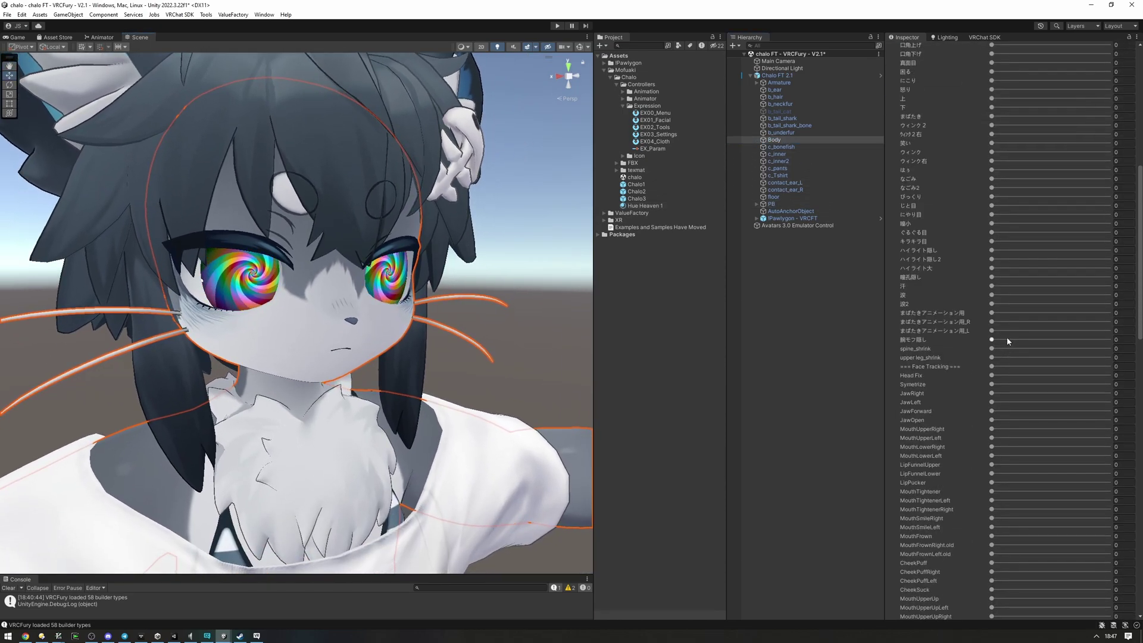
scroll(1007, 341, down, 15)
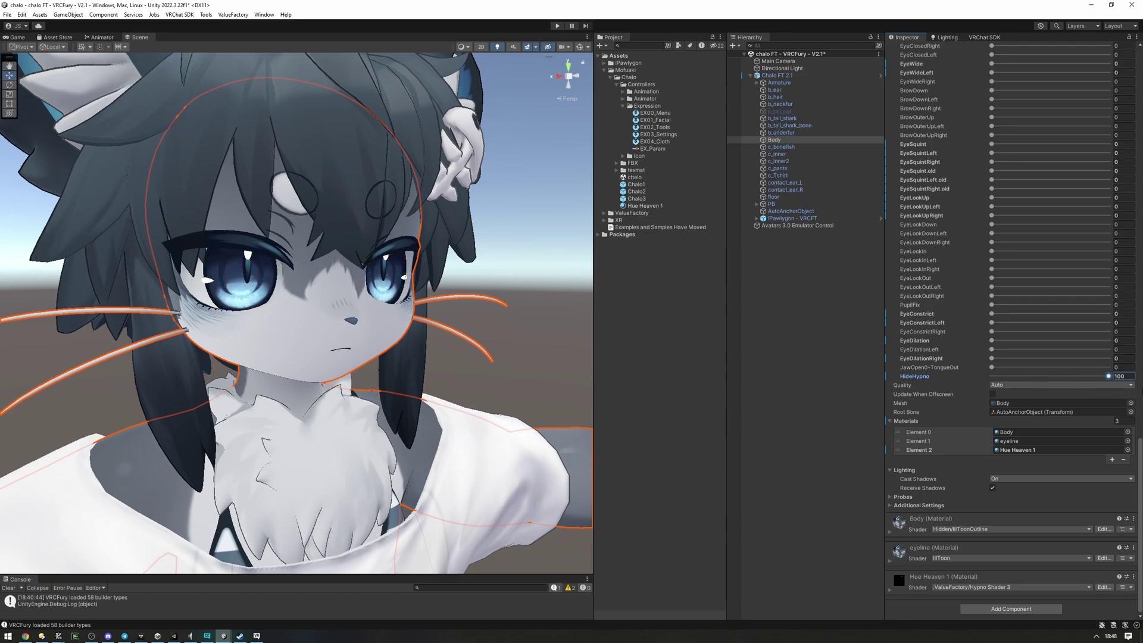
mouse_move(395, 326)
right_down()
mouse_move(420, 315)
mouse_move(387, 310)
right_up()
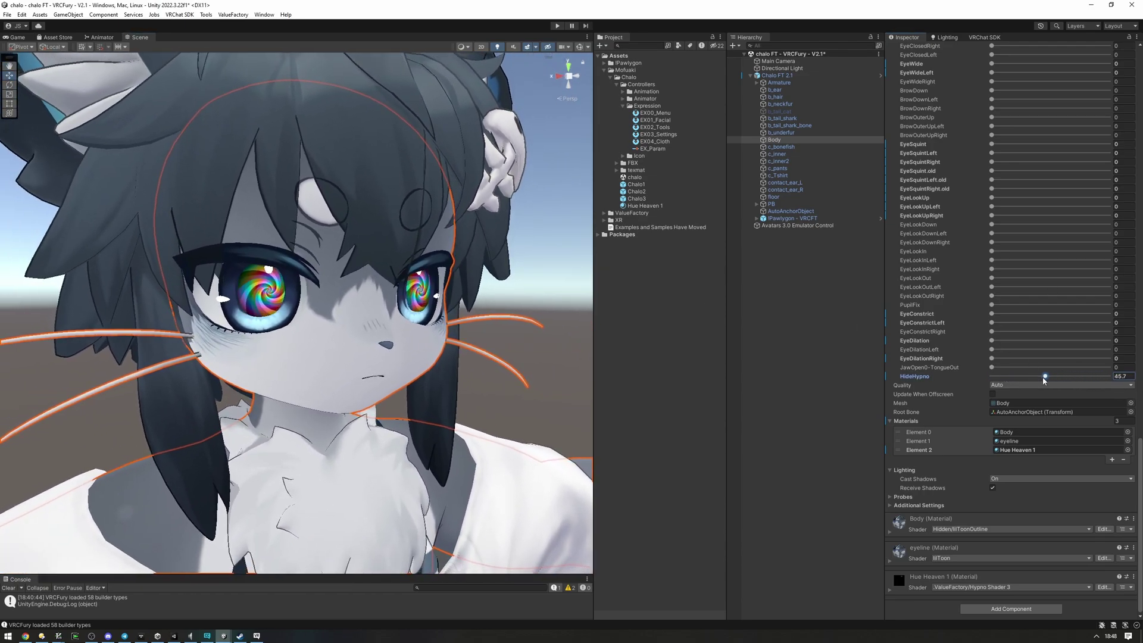
drag(1040, 381, 953, 381)
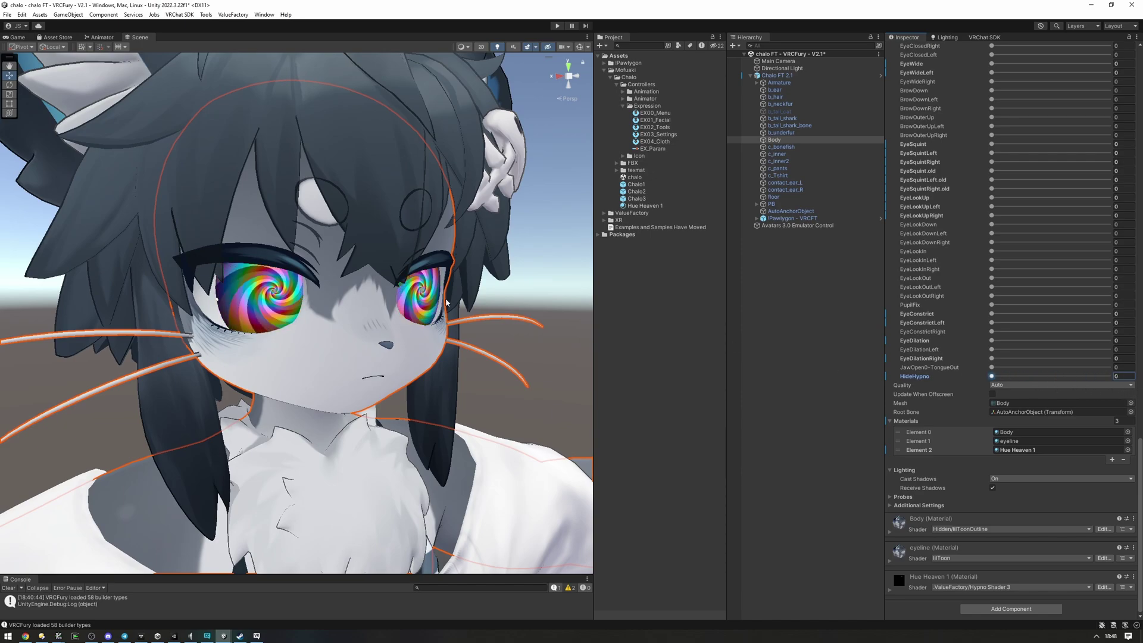
Step: Examine the avatar's eyes up close and from several angles with the HideHypno blendshape raised to 100
scroll(321, 246, up, 10)
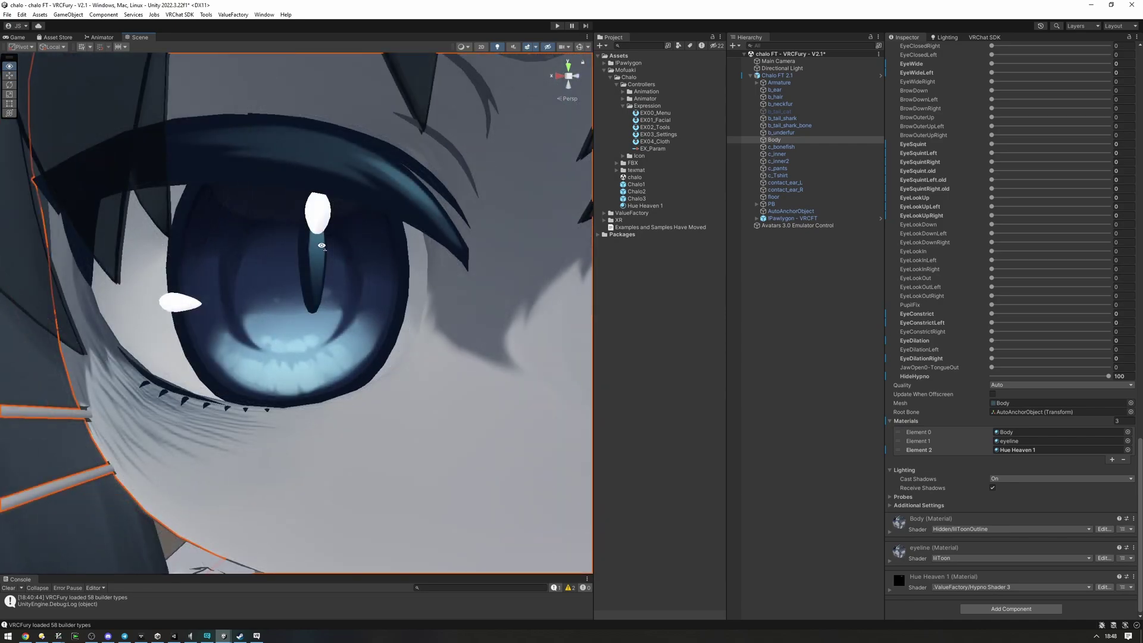
alt+drag(321, 246, 257, 274)
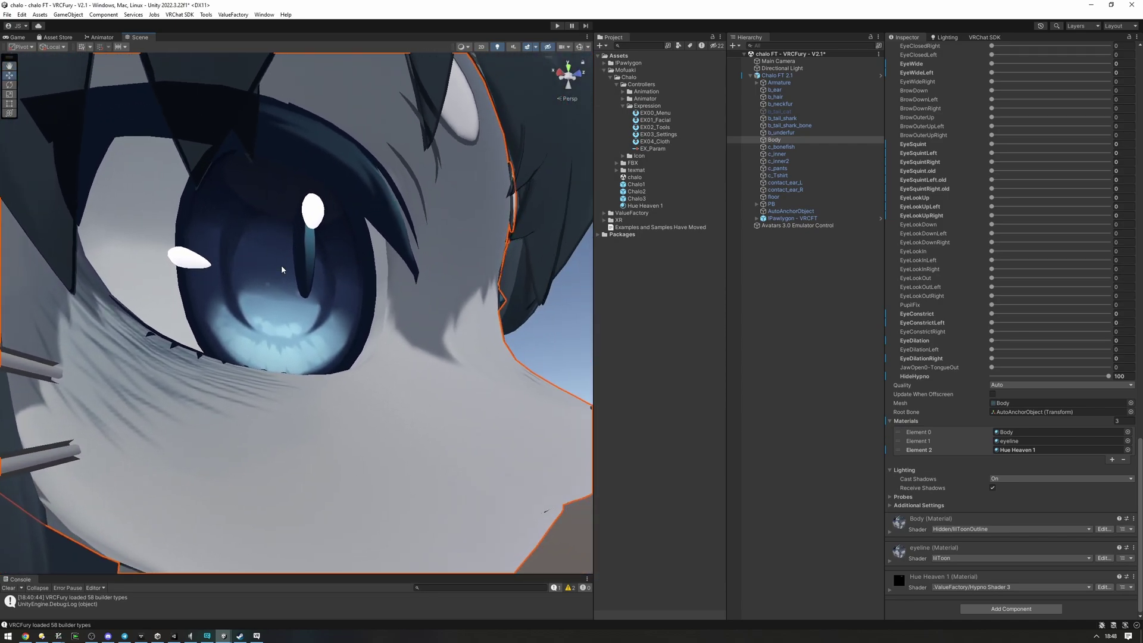
scroll(310, 261, down, 10)
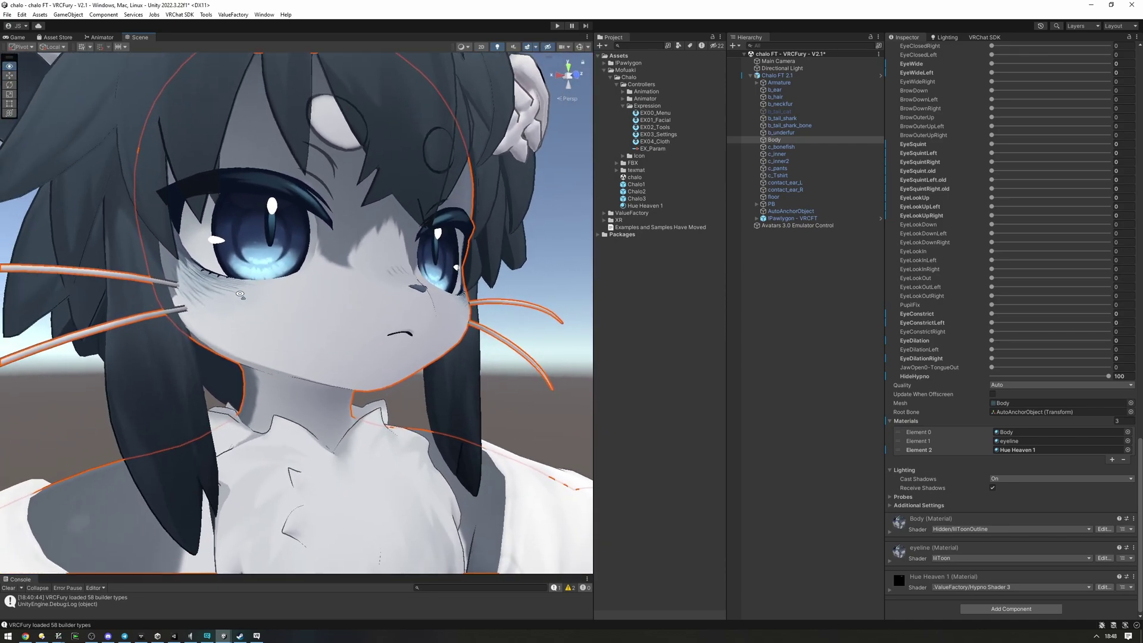
alt+drag(240, 302, 292, 297)
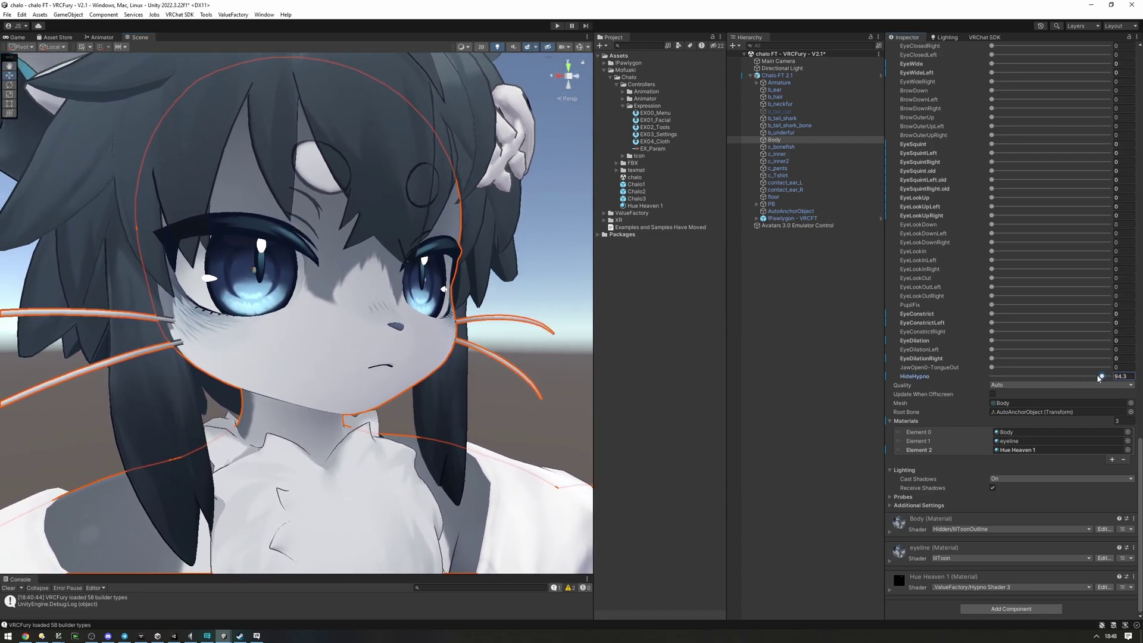
alt+drag(445, 265, 387, 274)
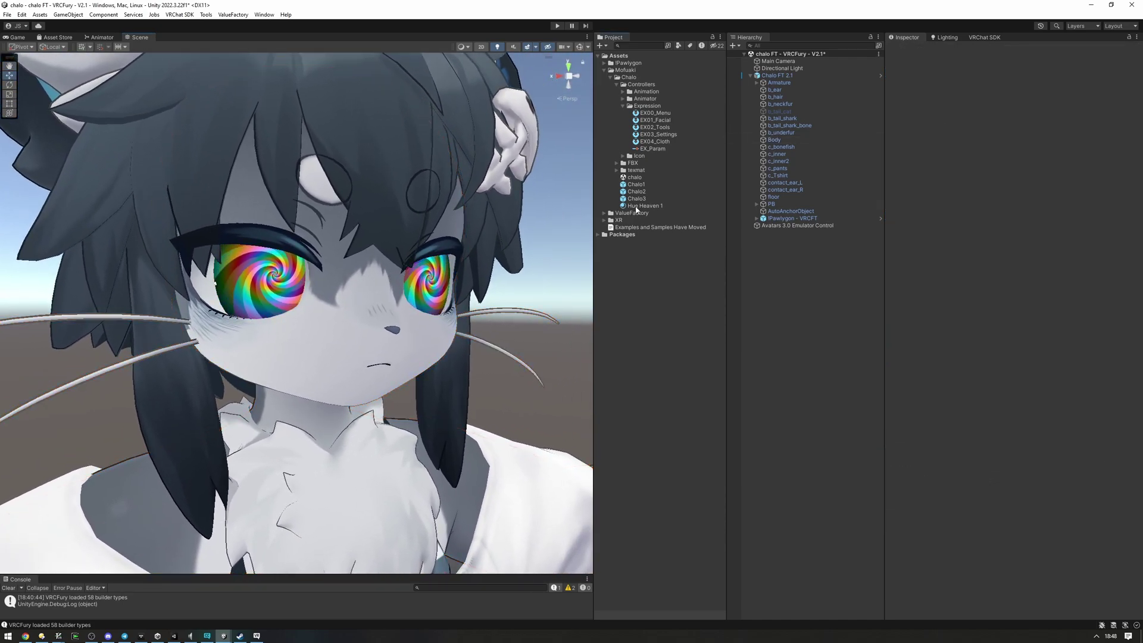
Step: Enable the Dissolve special effect on the Hue Heaven 1 material and assign the Noise - Simplex Low 2 texture as its noise
click(636, 207)
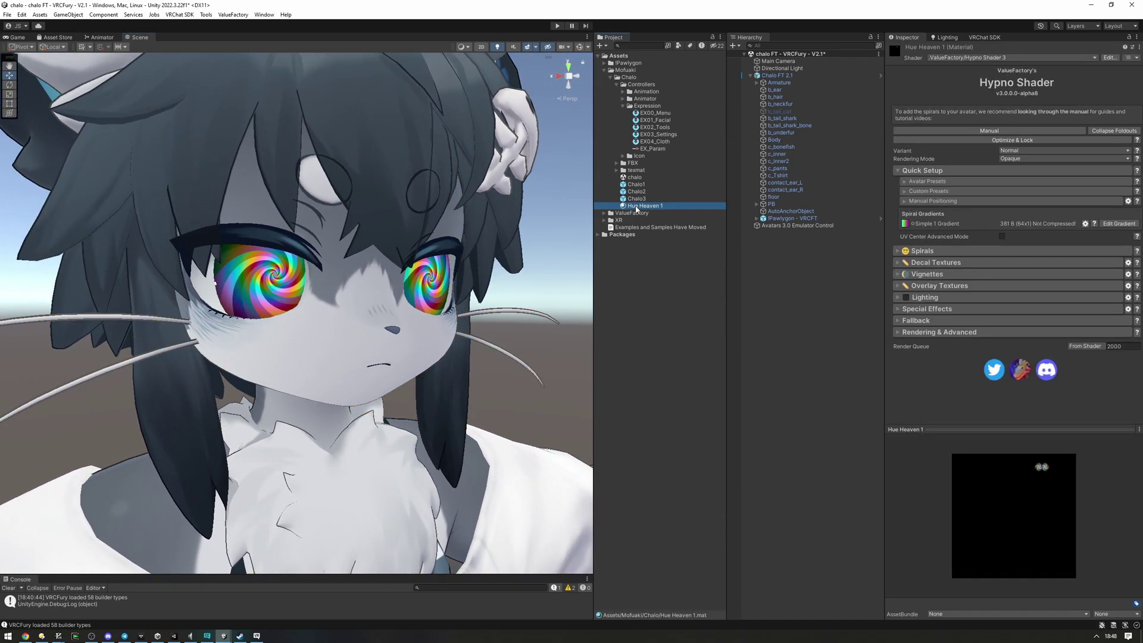
click(941, 307)
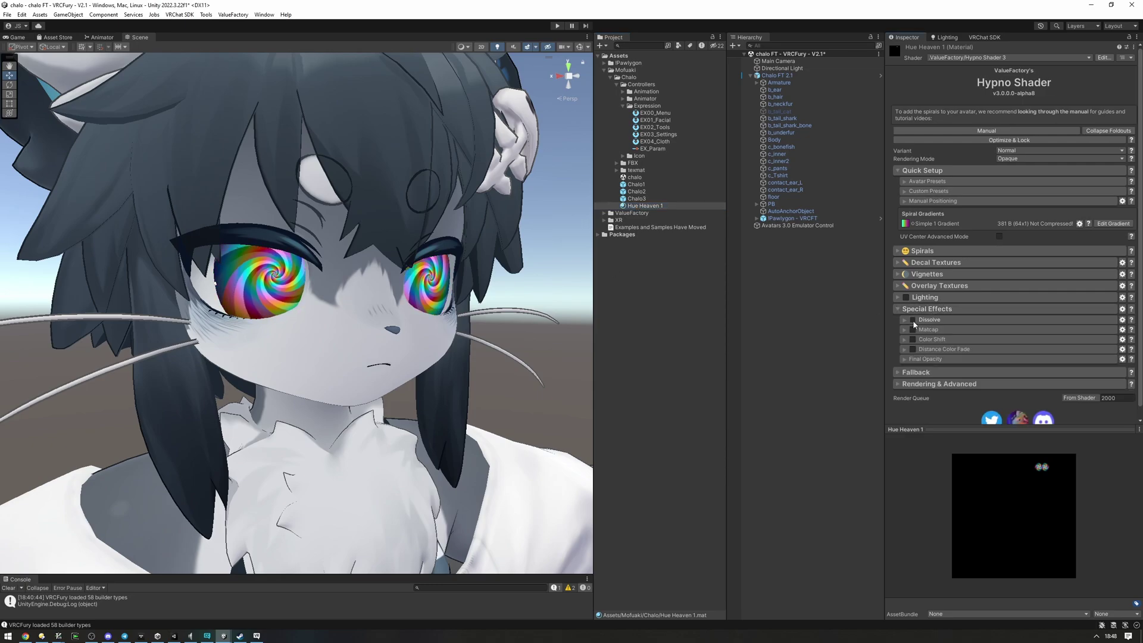
click(930, 320)
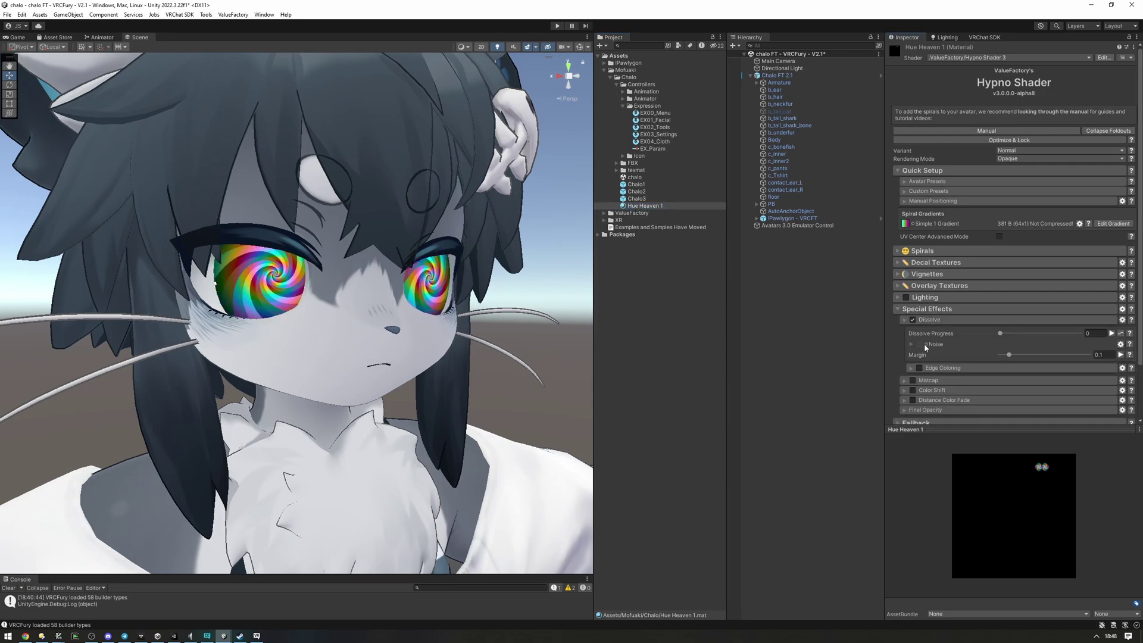
click(925, 345)
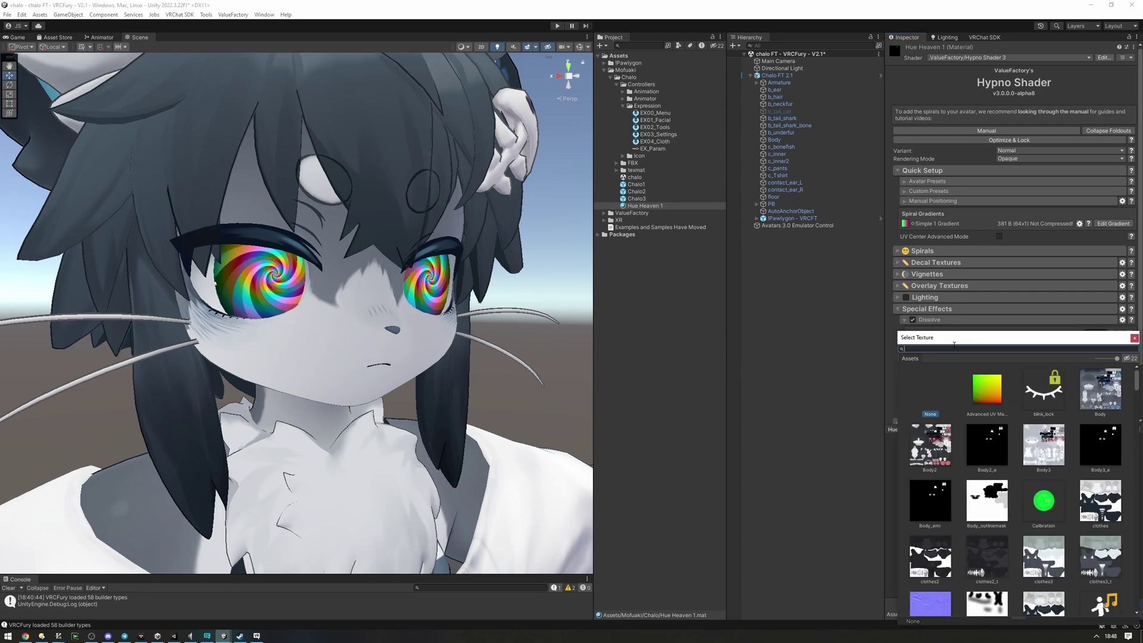
text(noise)
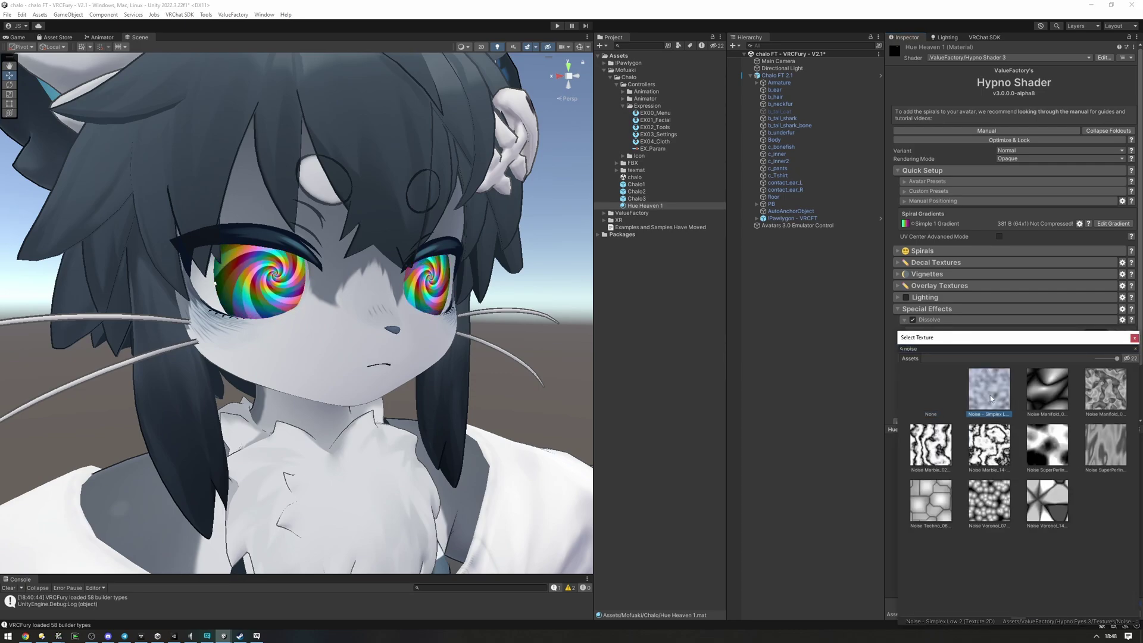
double_click(990, 393)
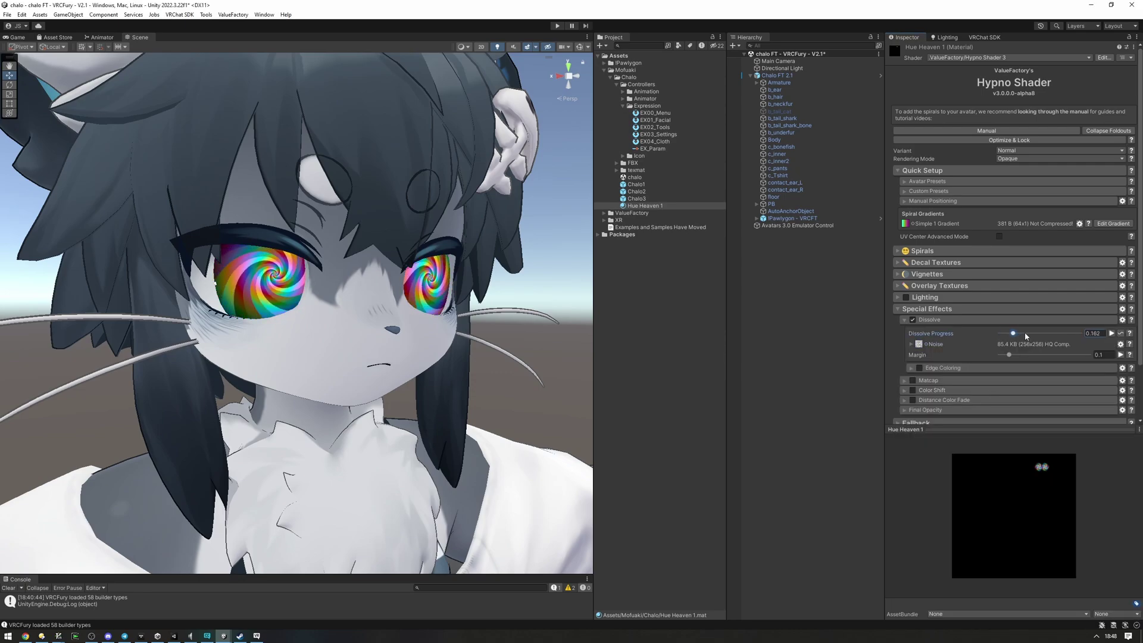
Step: Try out the dissolve on the eyes and set Dissolve Progress to 1
drag(1025, 335, 1050, 358)
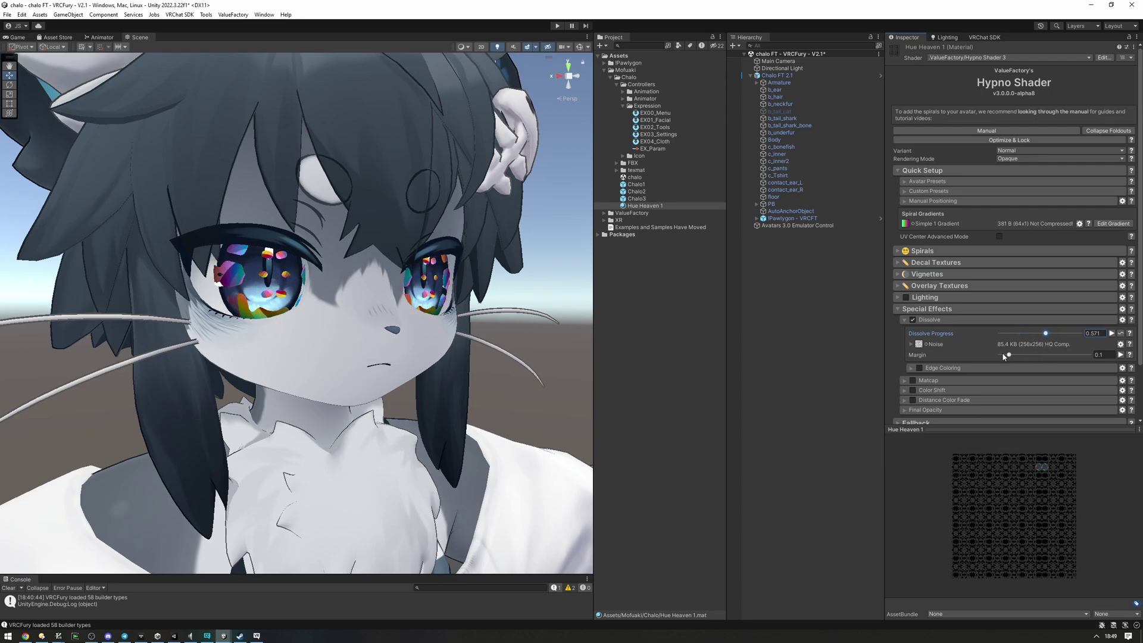
alt+drag(387, 265, 413, 292)
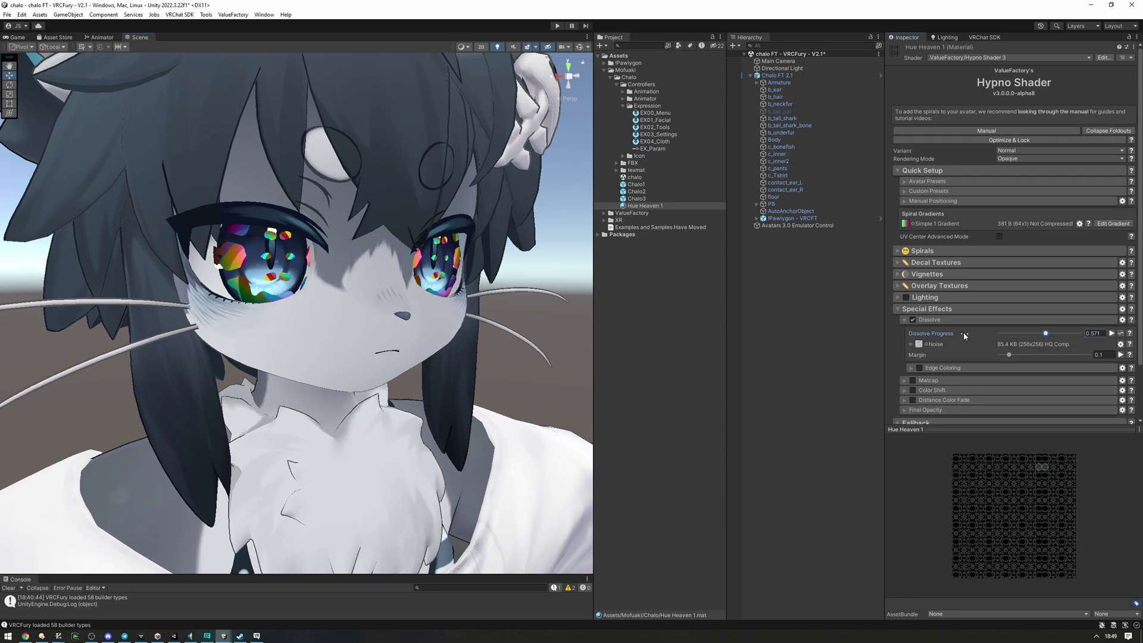
drag(964, 336, 1089, 335)
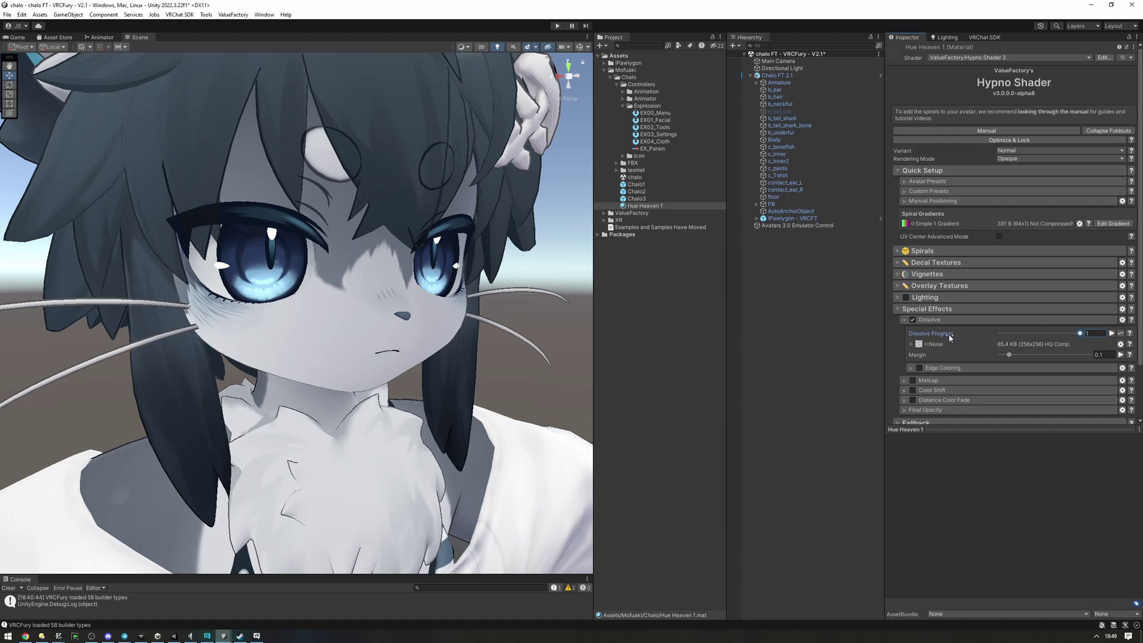
Step: Mark the Dissolve Progress property as animated and copy its property name
right_drag(452, 334, 421, 345)
alt+drag(420, 346, 424, 329)
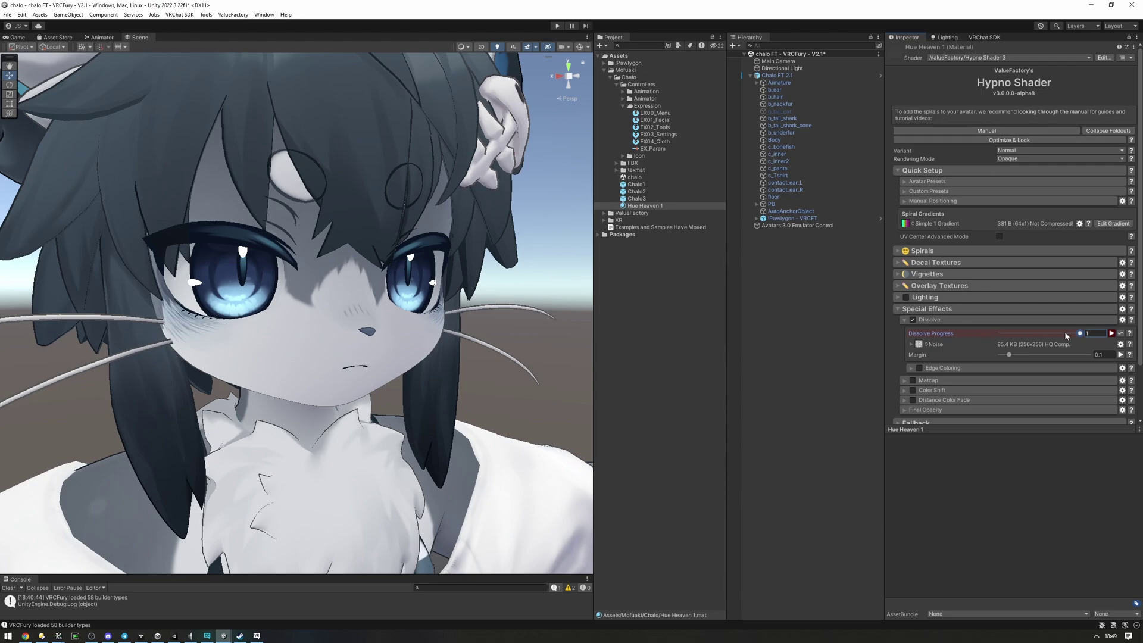
mouse_move(1064, 332)
mouse_down()
mouse_move(1028, 332)
mouse_move(1080, 334)
mouse_up()
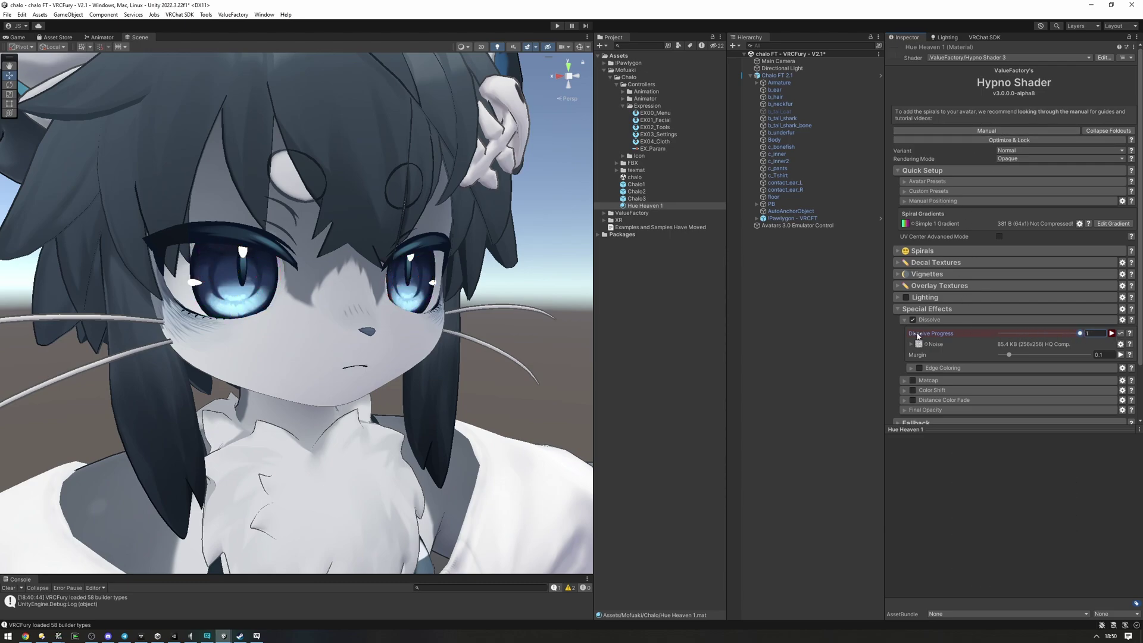
right_click(917, 336)
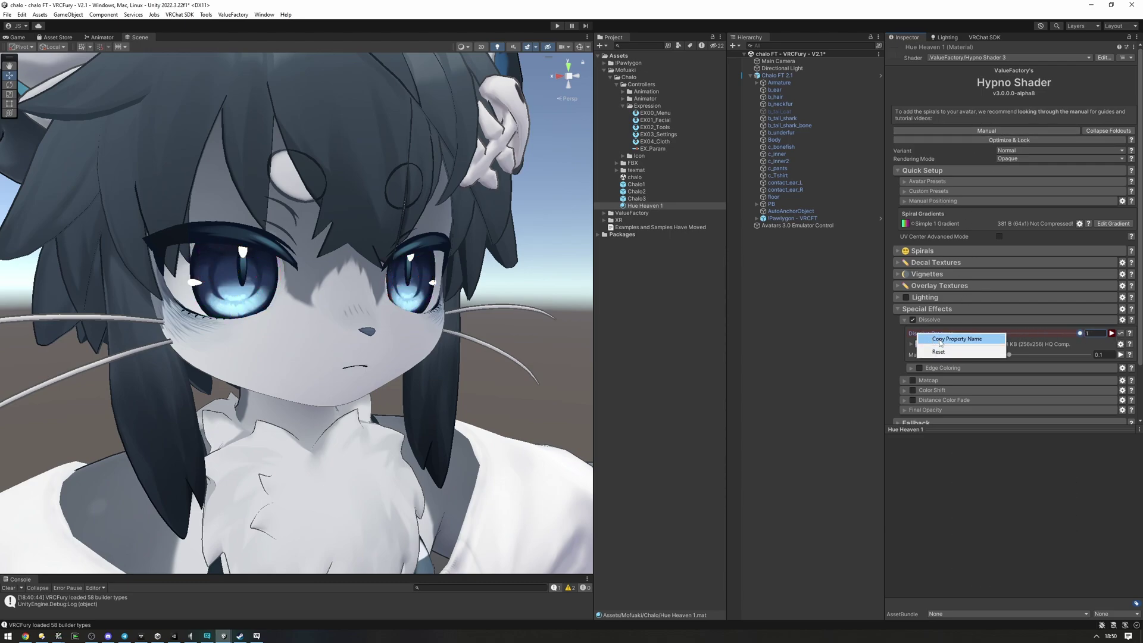
click(940, 341)
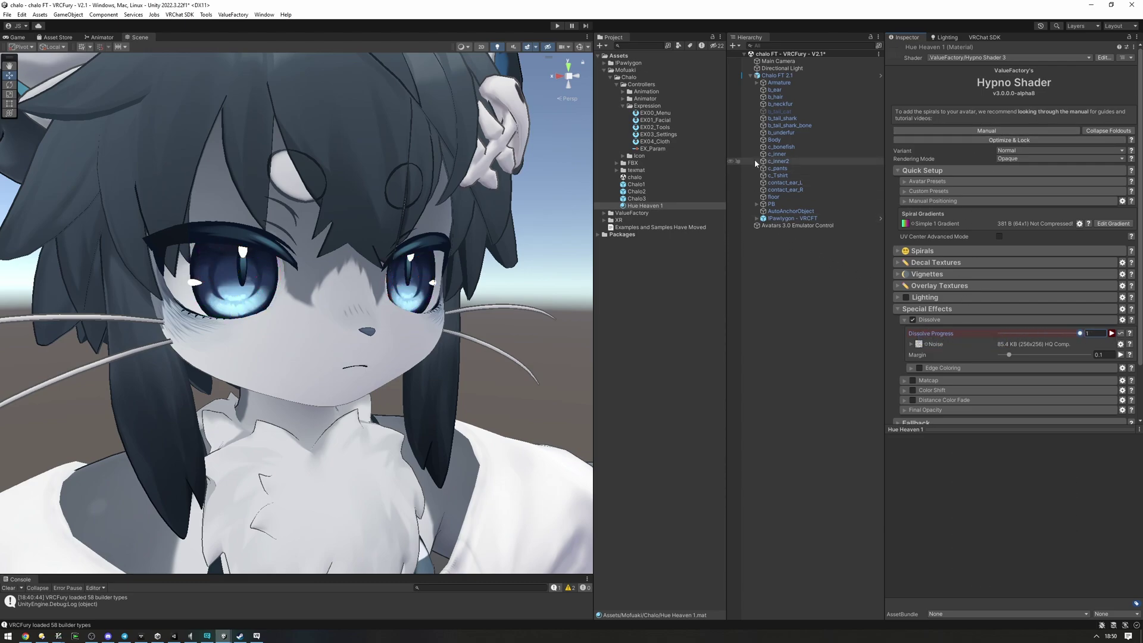
Step: Create an empty child object under the Chalo FT 2.1 avatar and name it Hypno Eyes
right_click(781, 76)
click(836, 211)
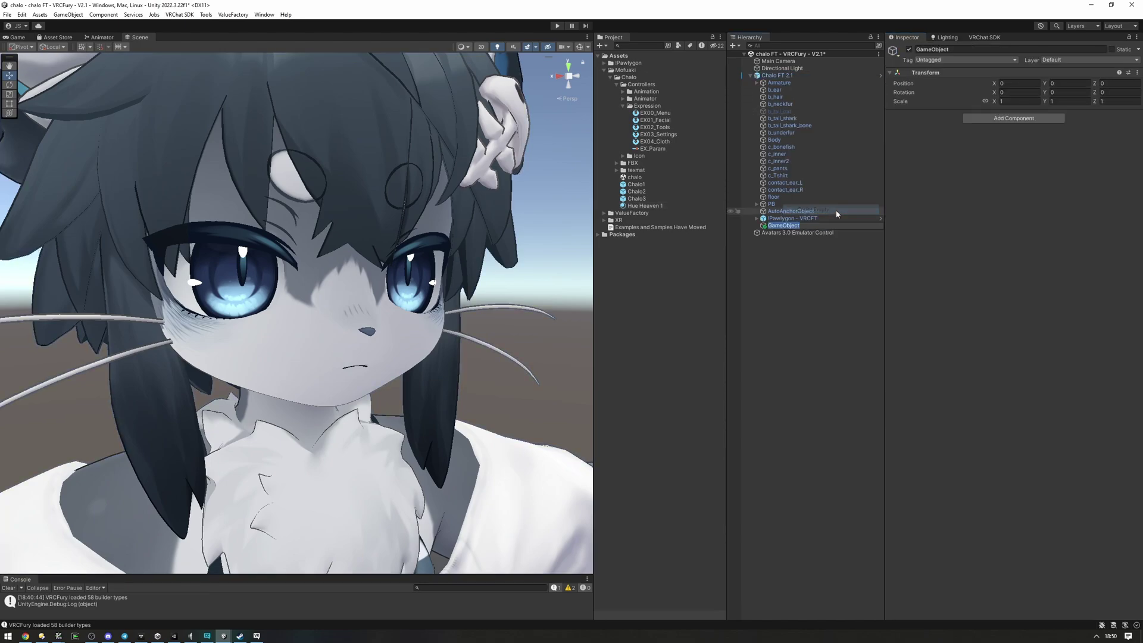
text(Hypno Eyes)
Step: Add a VRCFury Toggle to Hypno Eyes with the menu path Hypno/Eyes and enable its transition state
click(1013, 118)
click(994, 145)
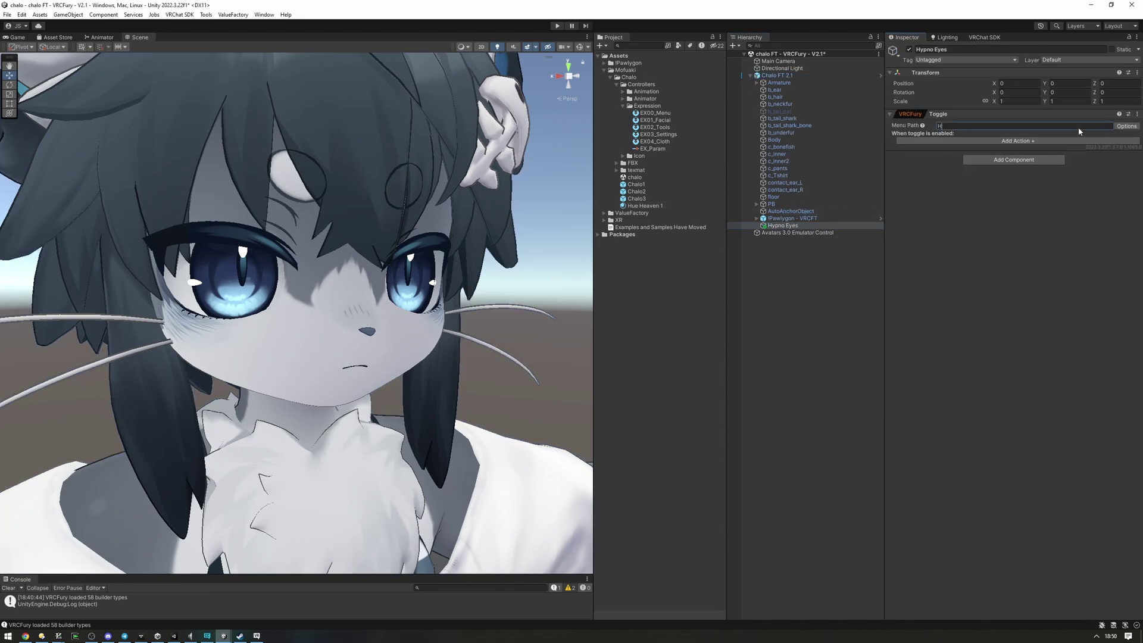
click(1122, 127)
click(1087, 262)
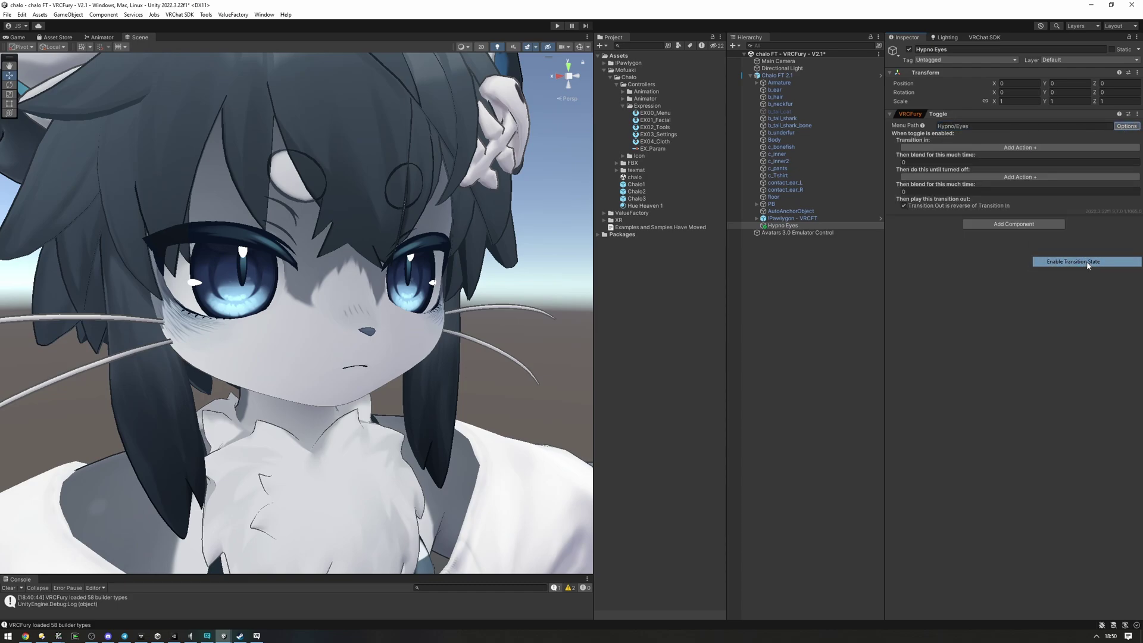
click(902, 206)
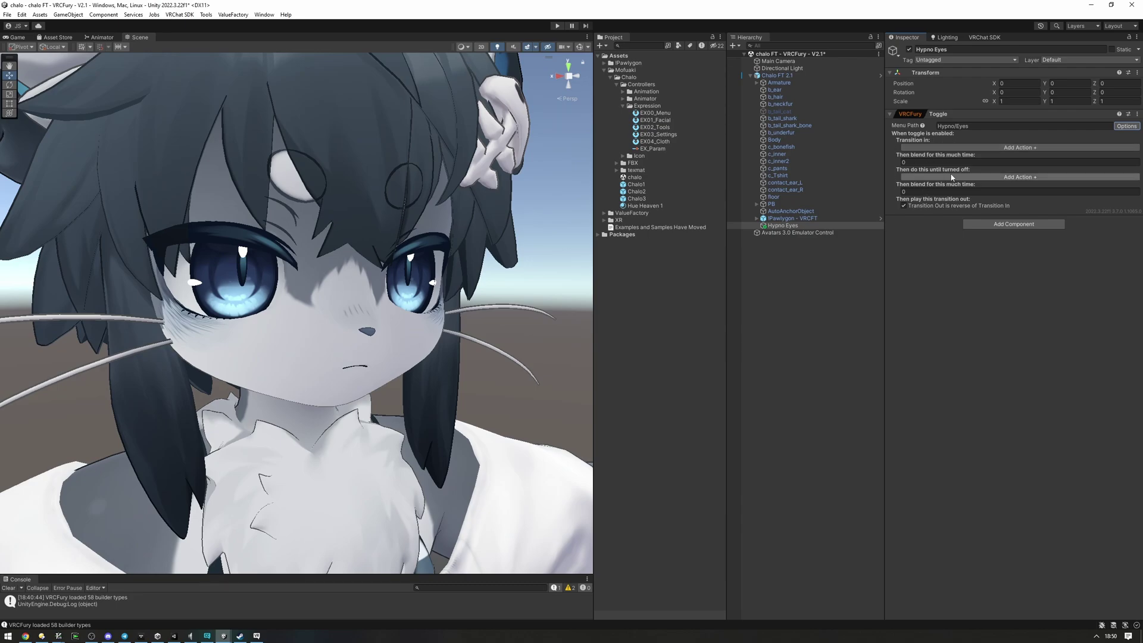
Step: Add a Material Property action to the transition in, using the Body renderer and the copied _SpecialFX_Dissolve_Time property
click(951, 149)
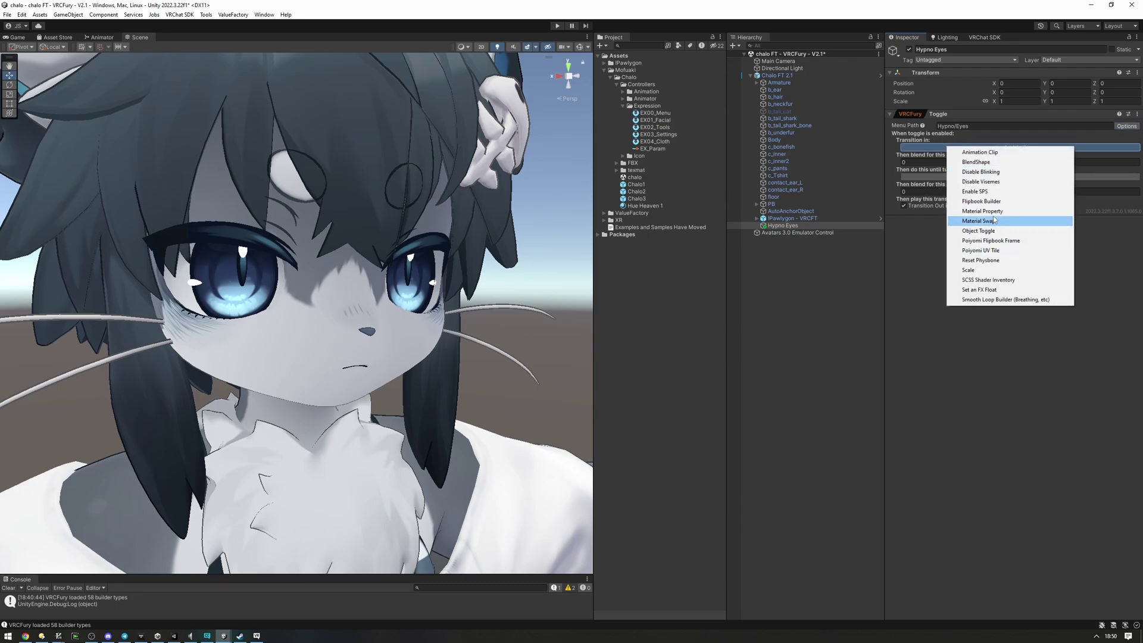
click(999, 212)
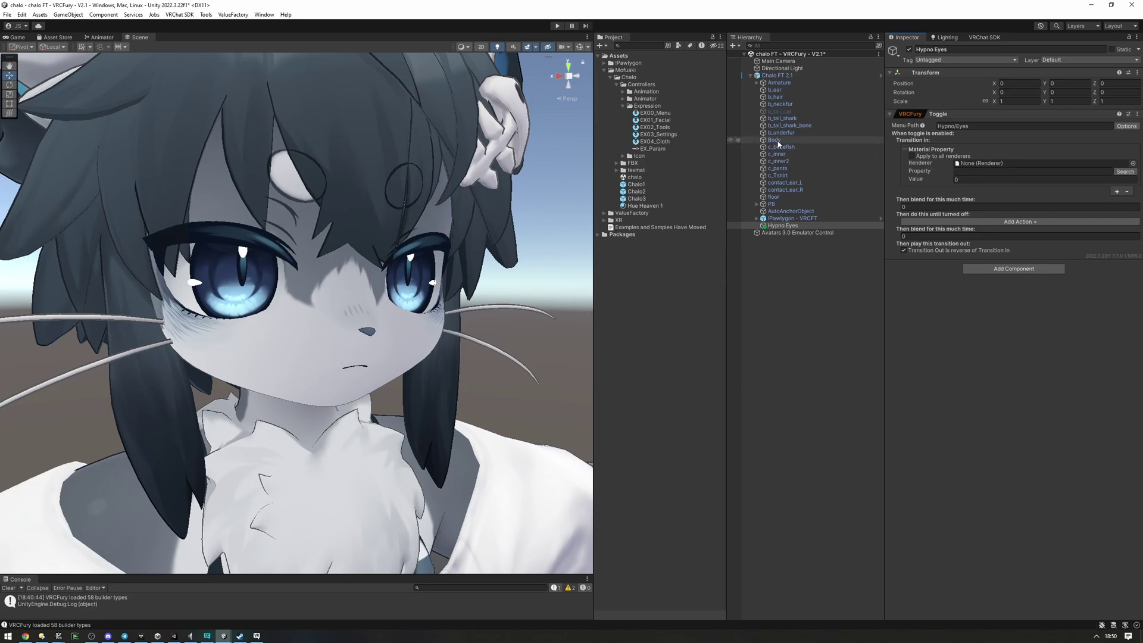
drag(774, 139, 1012, 163)
click(983, 172)
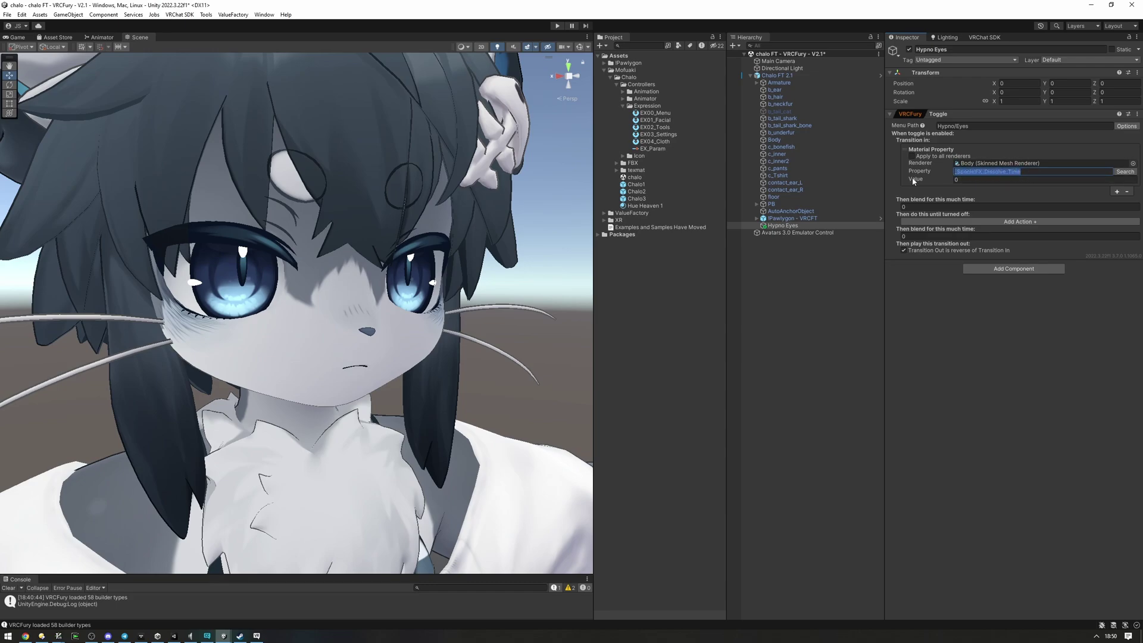
Step: Check the Dissolve Progress value on Hue Heaven 1 and set the transition-in material property's value to 1
click(660, 206)
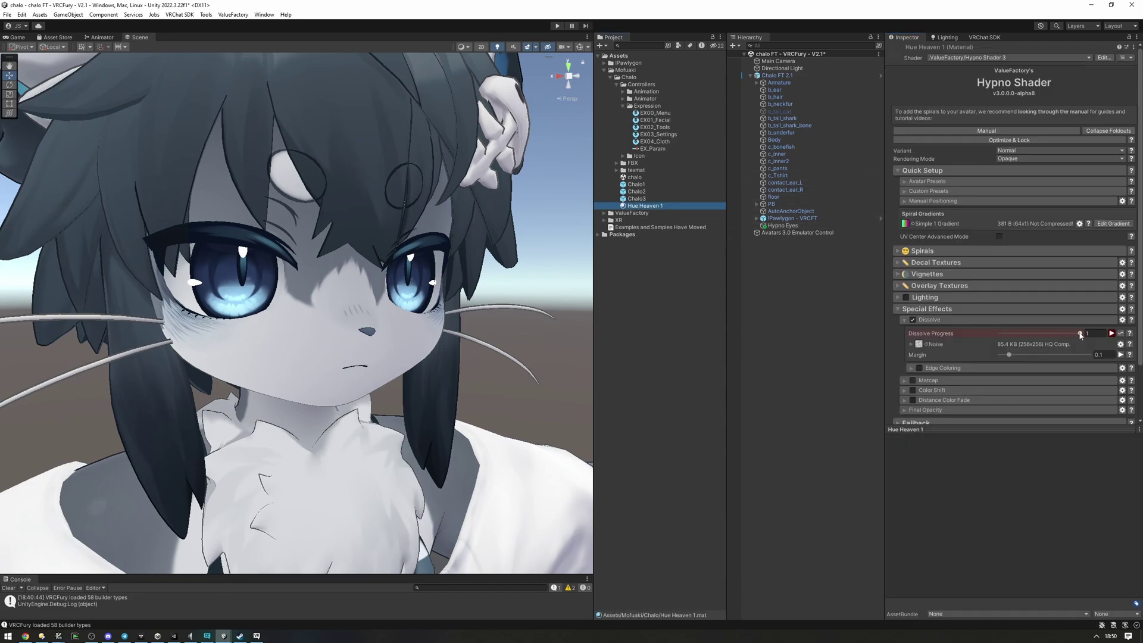
mouse_move(1080, 336)
mouse_down()
mouse_move(1025, 332)
mouse_move(1079, 333)
mouse_move(1060, 336)
mouse_up()
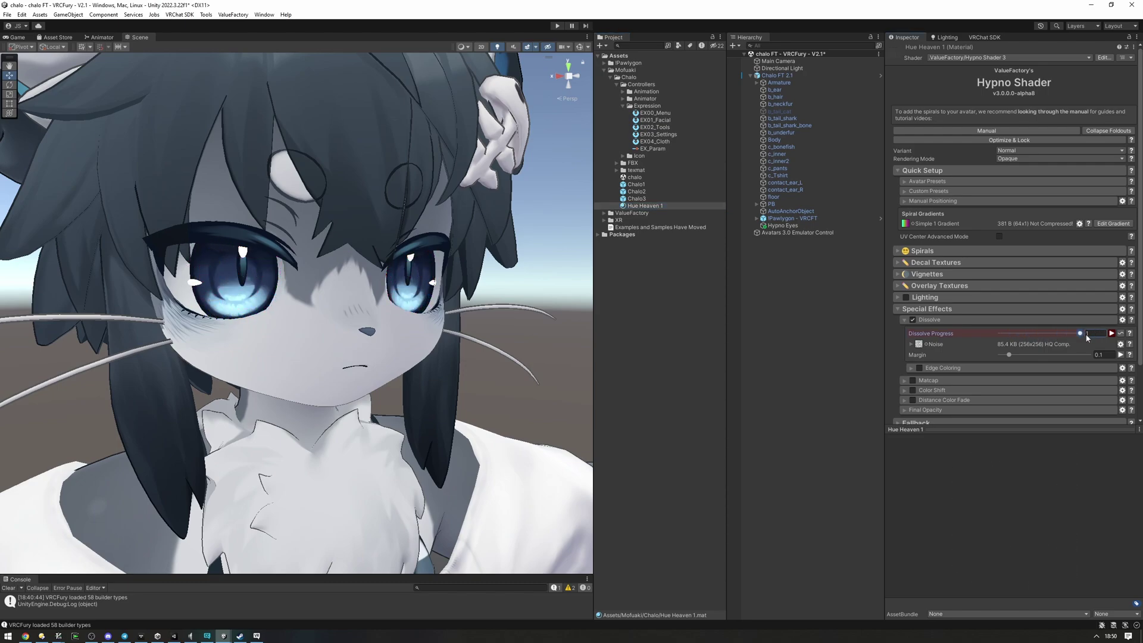
click(773, 226)
click(981, 179)
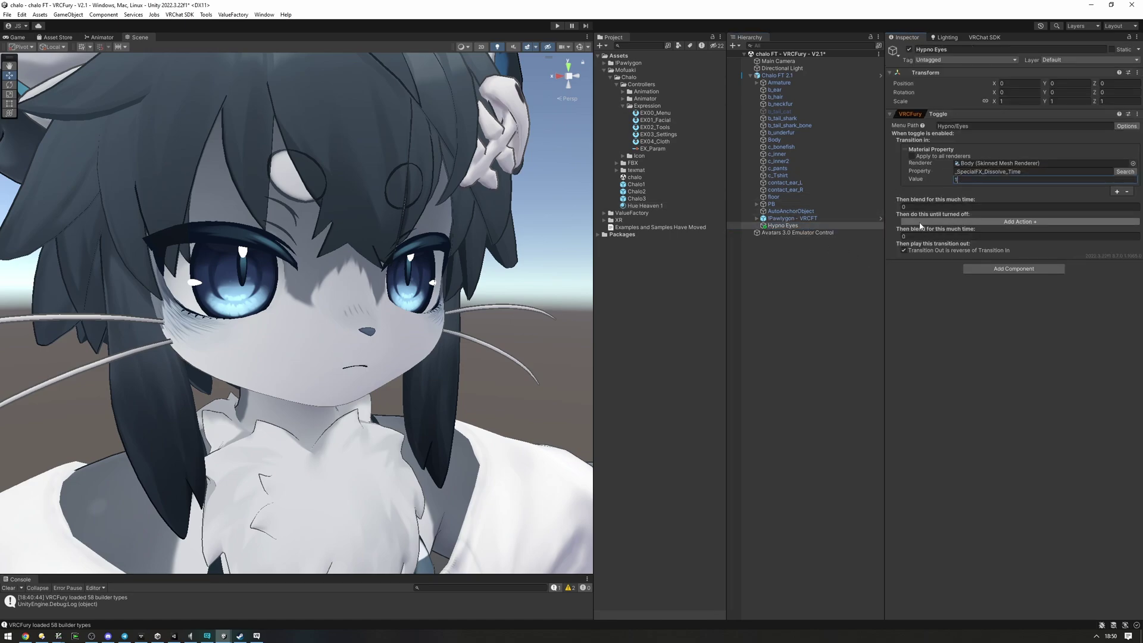
Step: Add a Material Property action to the until-turned-off state, using the Body renderer and the _SpecialFX_Dissolve_Time property
click(945, 223)
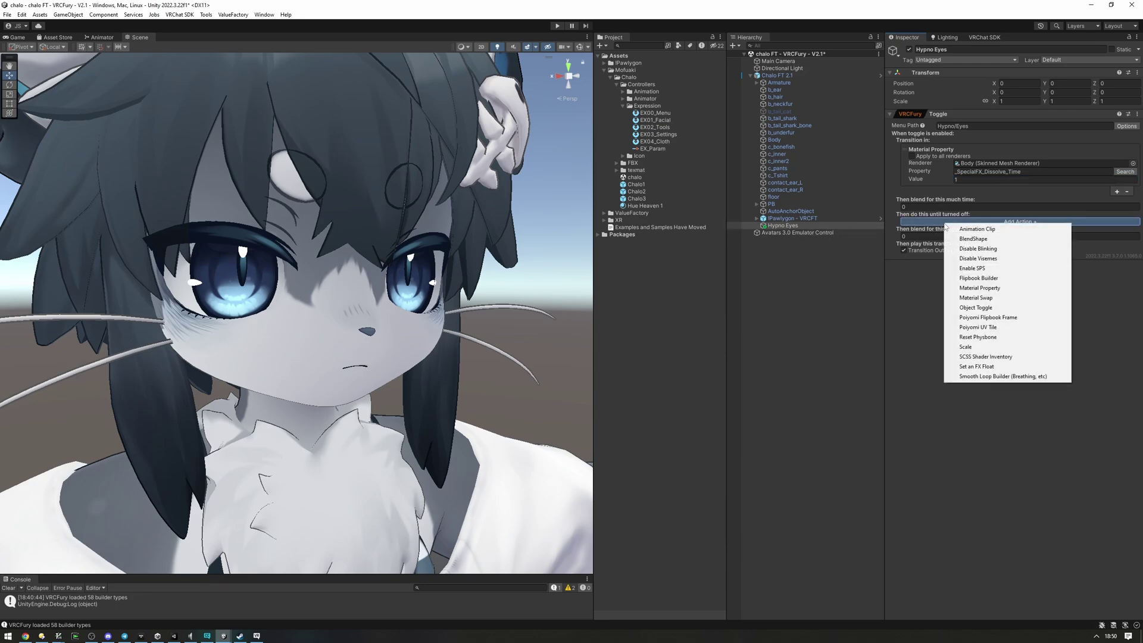
click(981, 291)
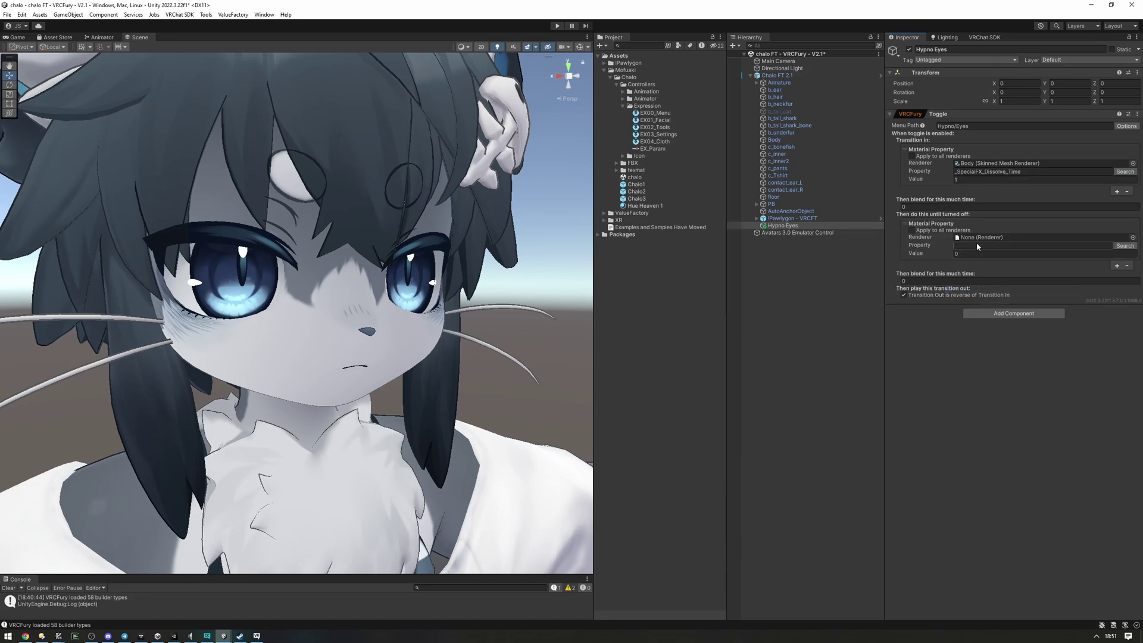
drag(774, 139, 1000, 239)
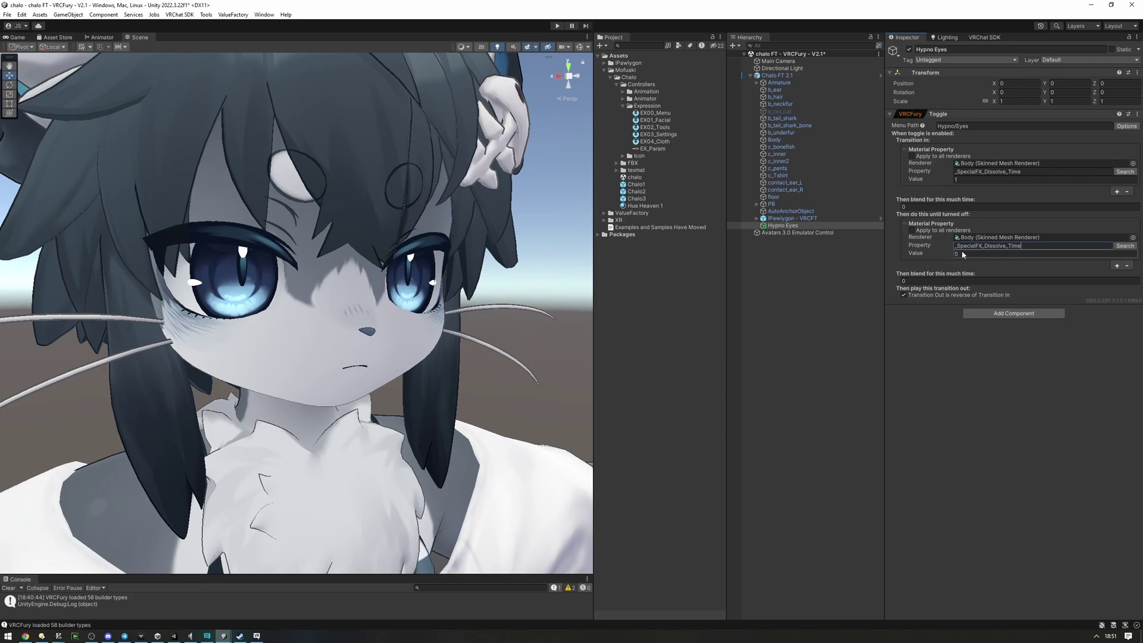
Step: Set Dissolve Progress on Hue Heaven 1 to 0 and keep the until-turned-off material property's value at 0 on Hypno Eyes
click(653, 205)
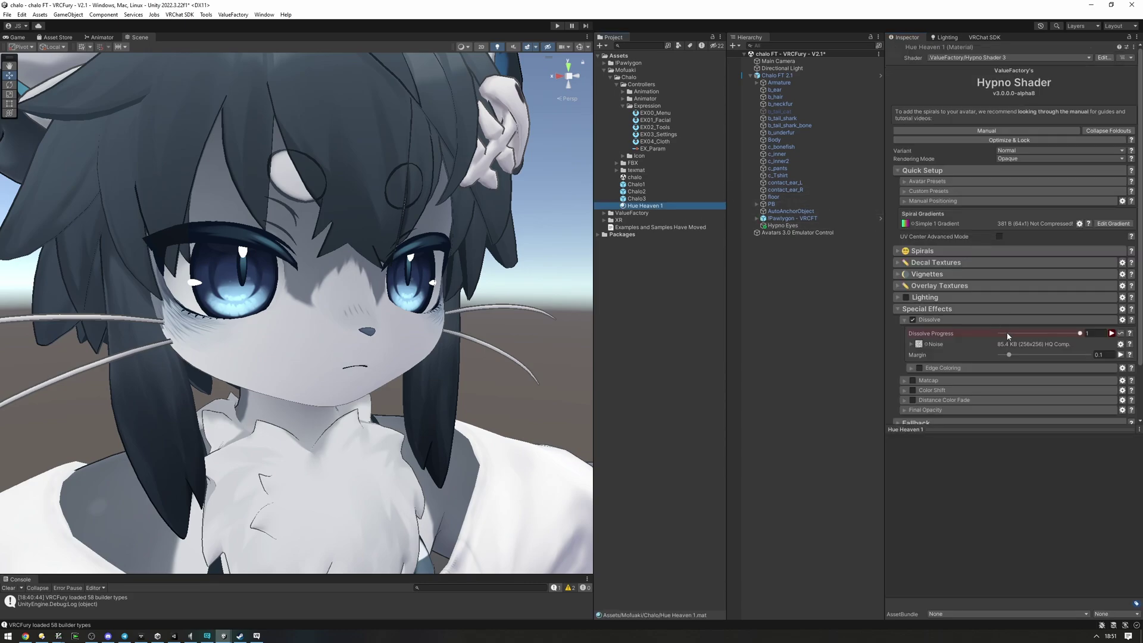
drag(1036, 334, 1019, 335)
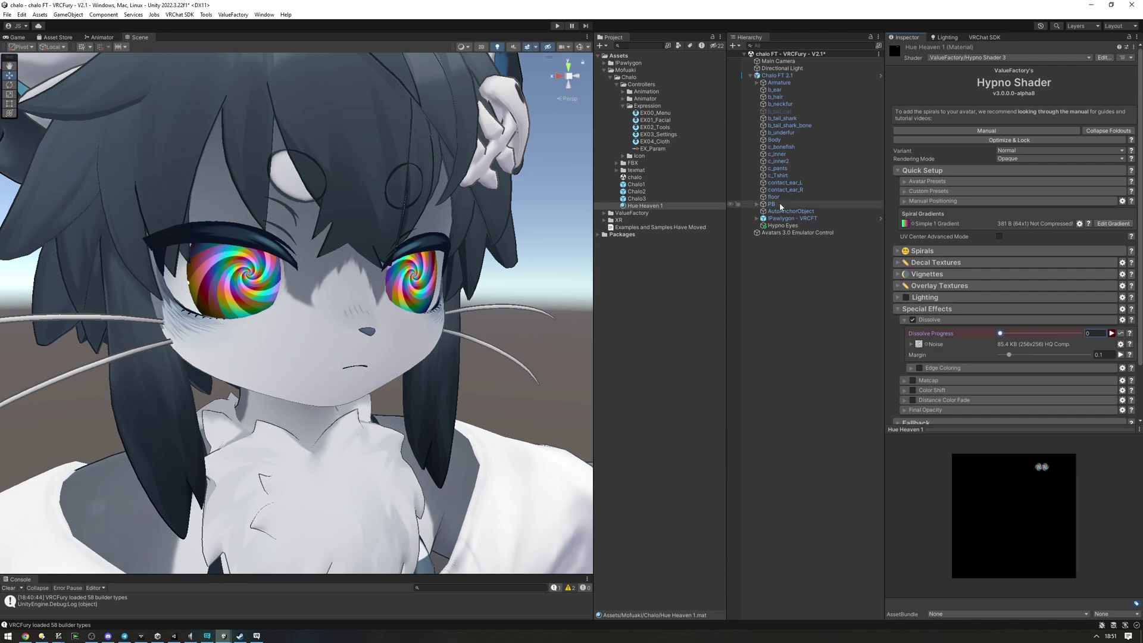
click(783, 225)
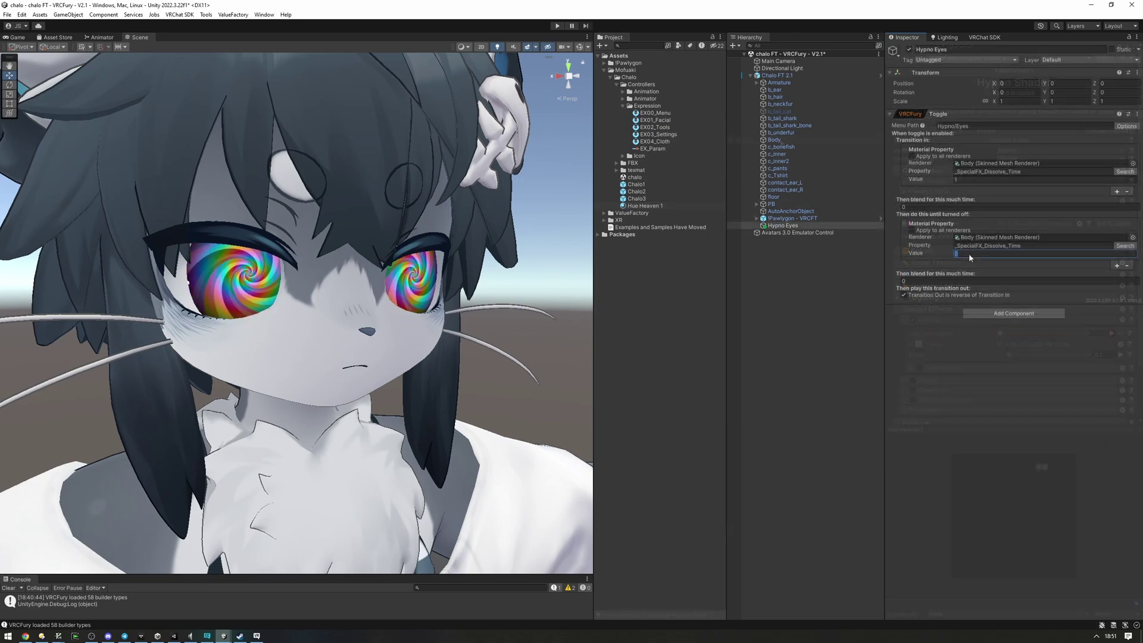
click(894, 195)
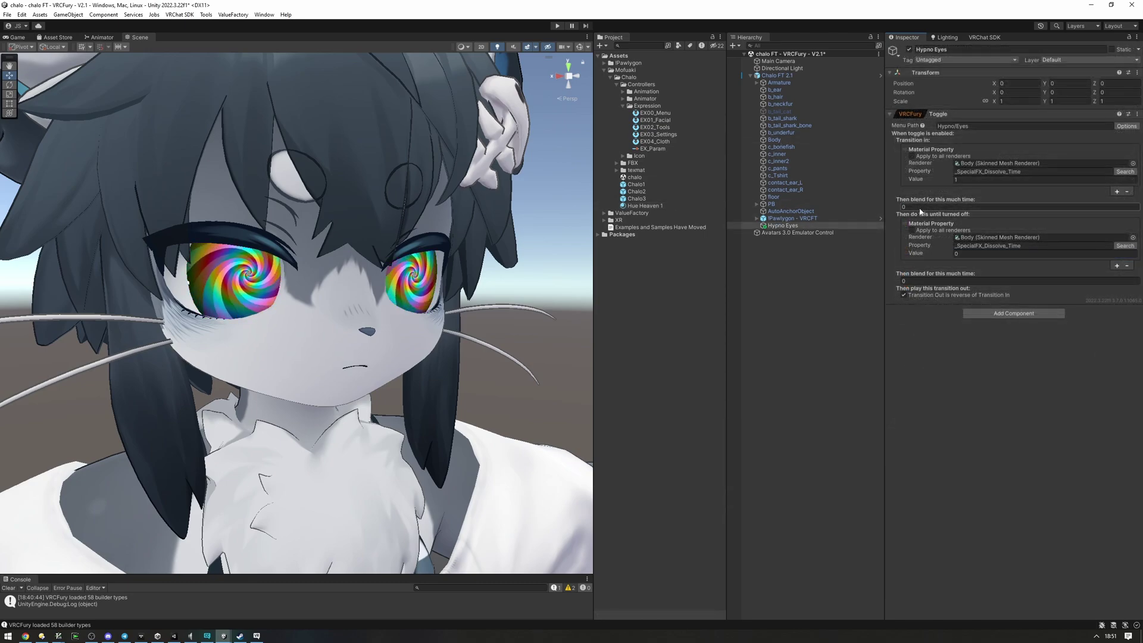
Step: Set both blend durations of the Hypno Eyes toggle, after the transition in and after the until-turned-off action, to 1
click(921, 208)
text(1)
click(926, 282)
text(1)
click(922, 320)
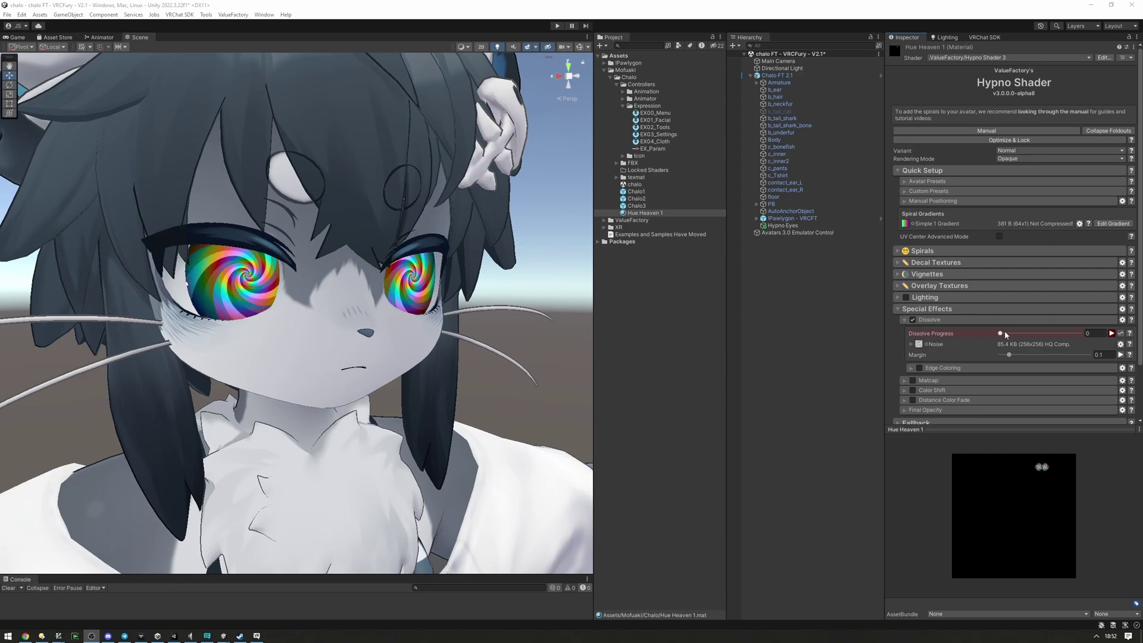
Step: Raise the Dissolve Progress of the Hue Heaven 1 material to dissolve the spiral eyes out
drag(1001, 333, 1064, 334)
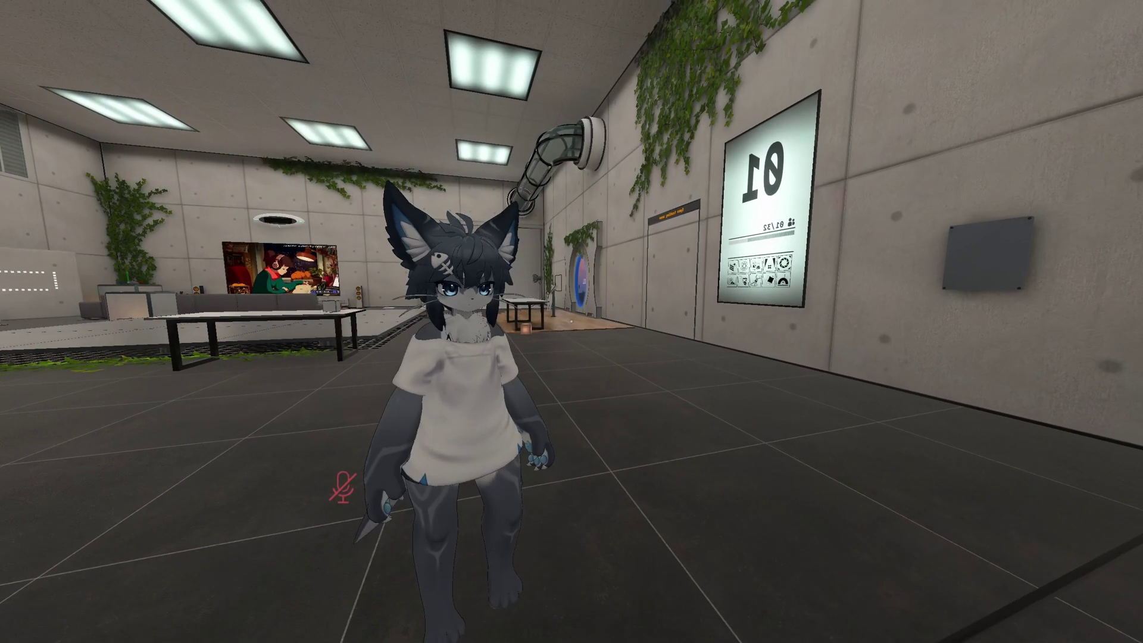
Step: Switch to VRChat and test the Hypno Eyes toggle from the avatar's expressions, turning it on and off again
key(r)
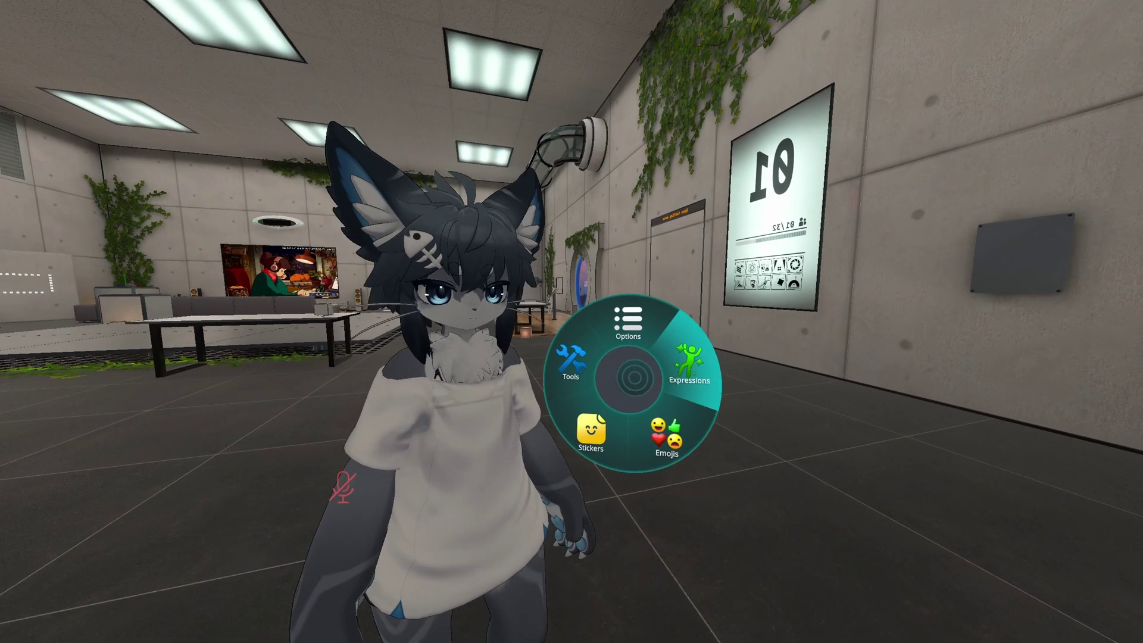
click(653, 372)
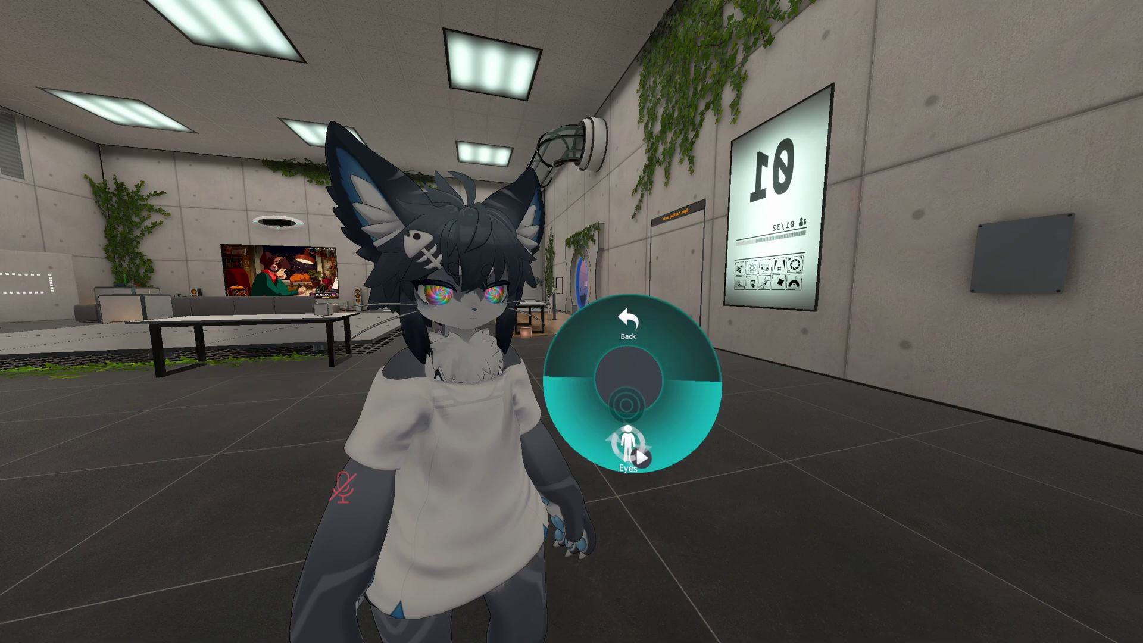
key(r)
key(w)
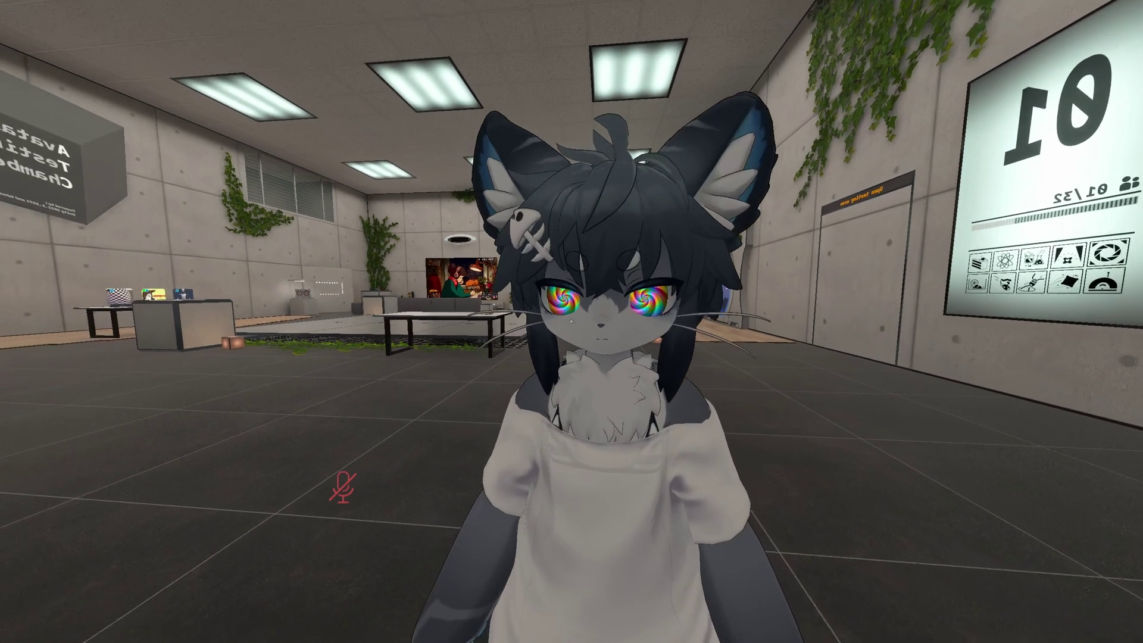
key(r)
key(s)
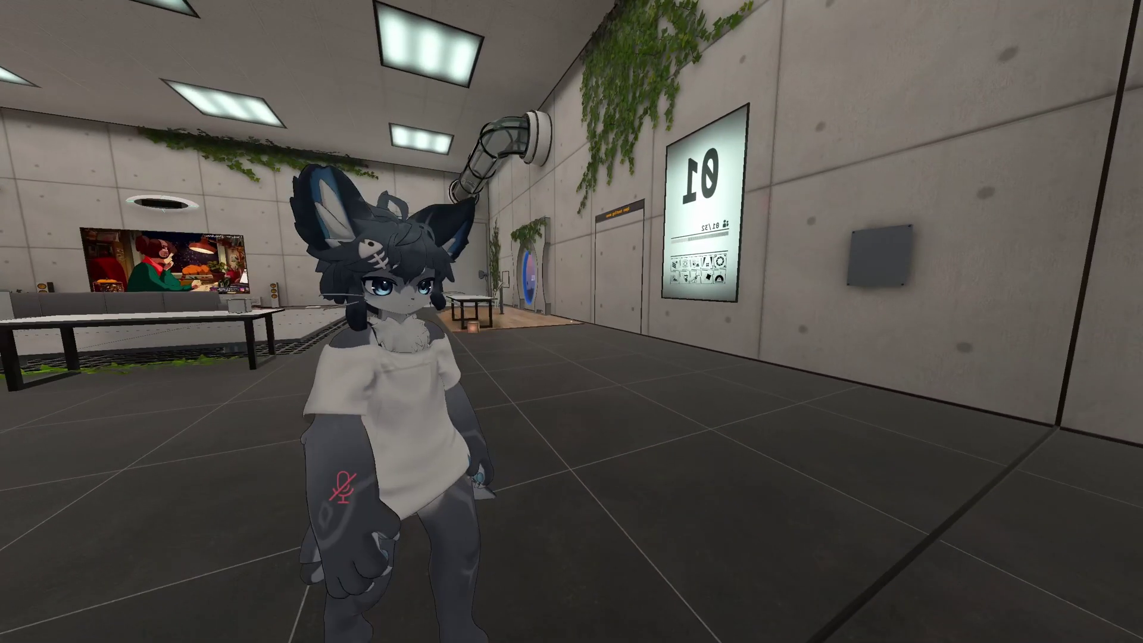
key(s)
key(w)
key(s)
key(w)
key(s)
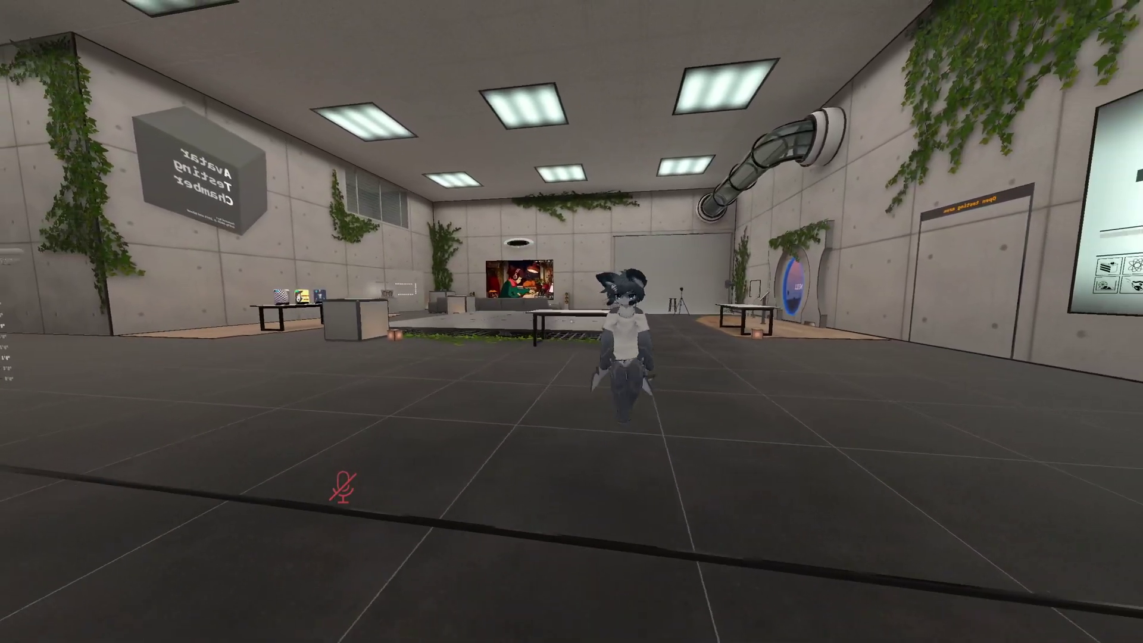
key(w)
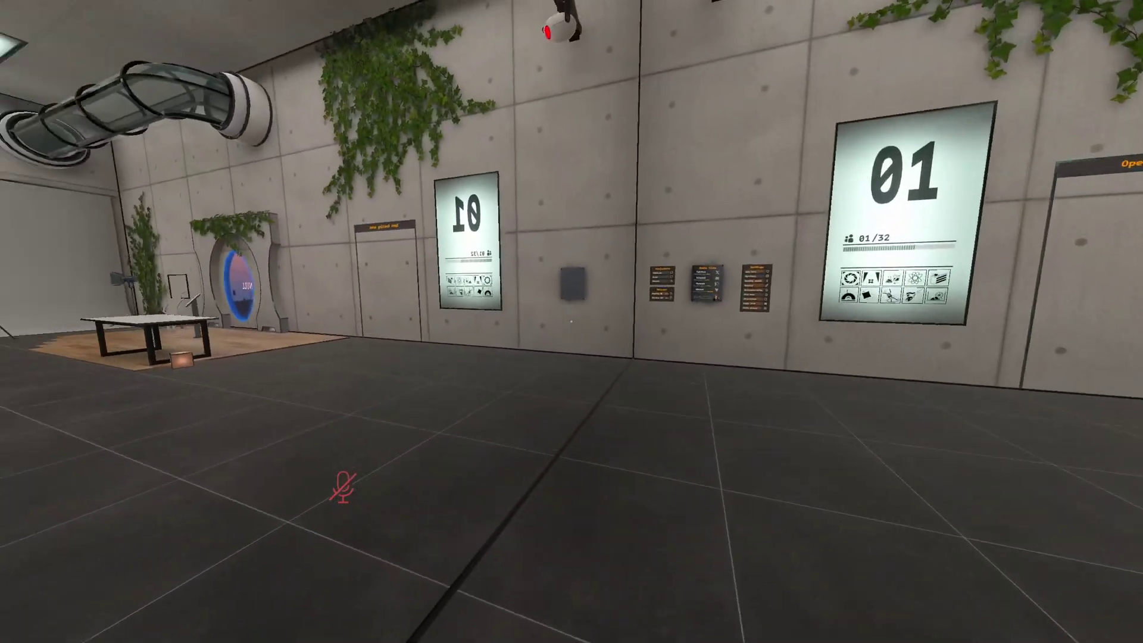
key(s)
key(w)
key(s)
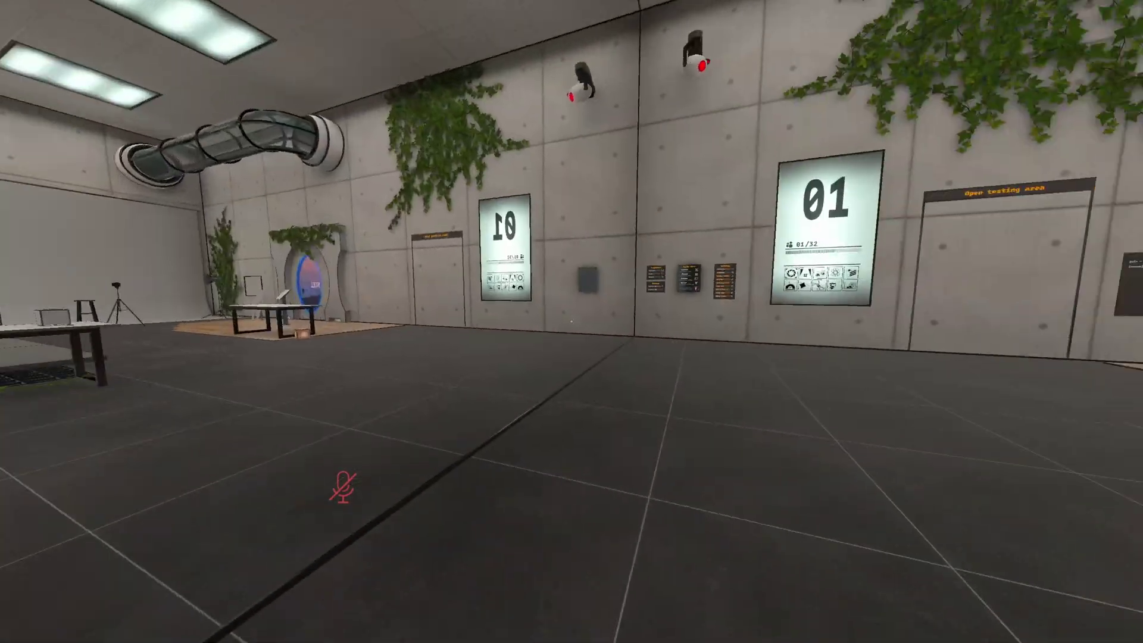
key(w)
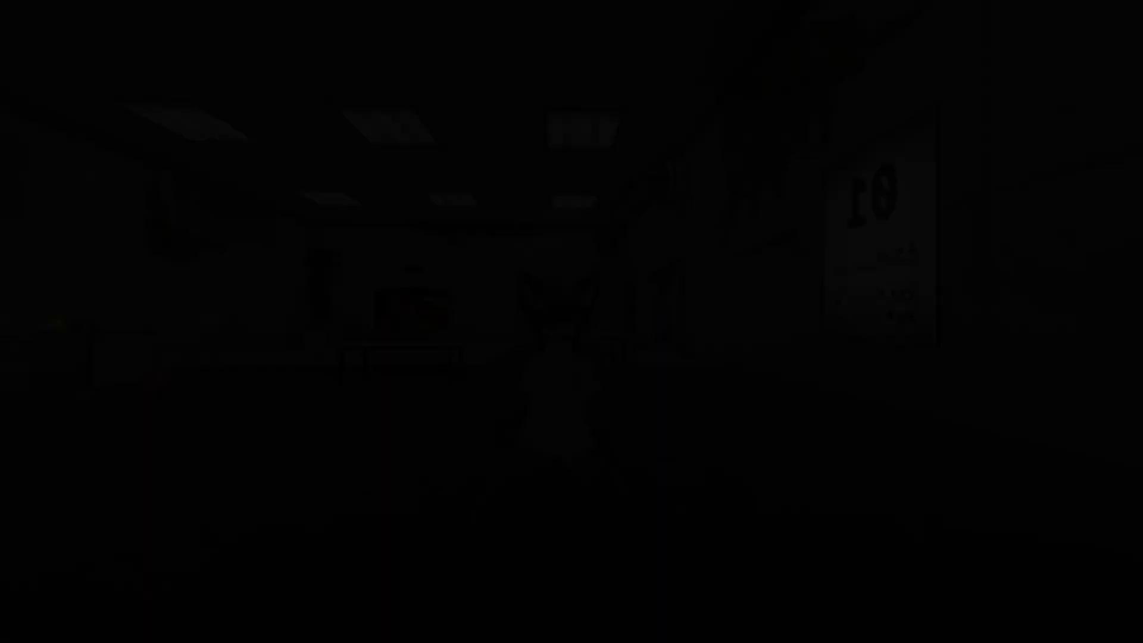